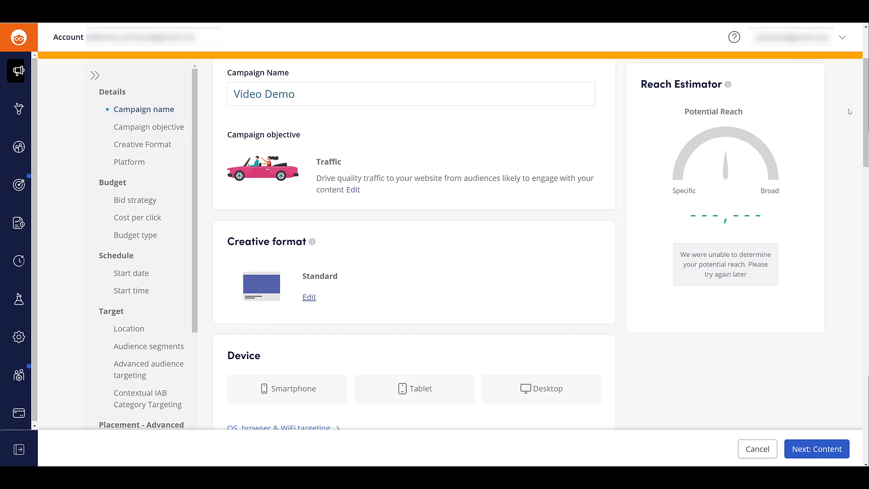
- Limit device targeting to Smartphone only, dropping Tablet and Desktop, for 341,000,000 reach
scroll(589, 131, down, 4)
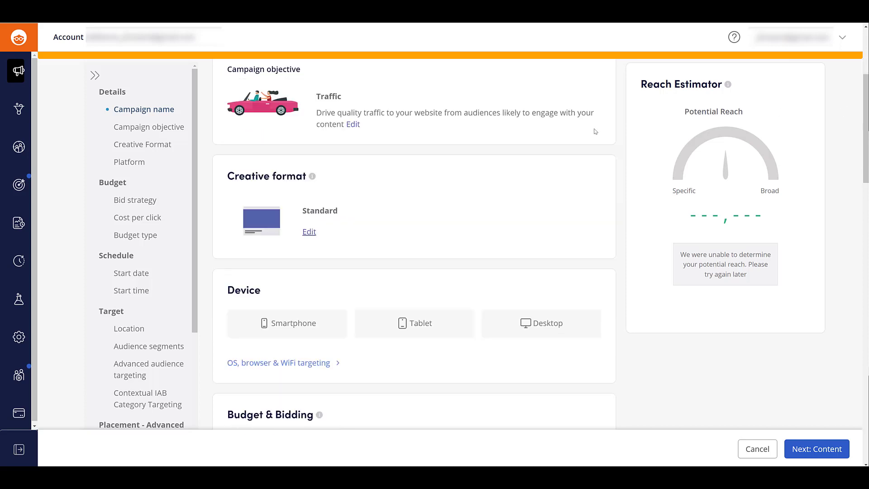
scroll(577, 130, down, 1)
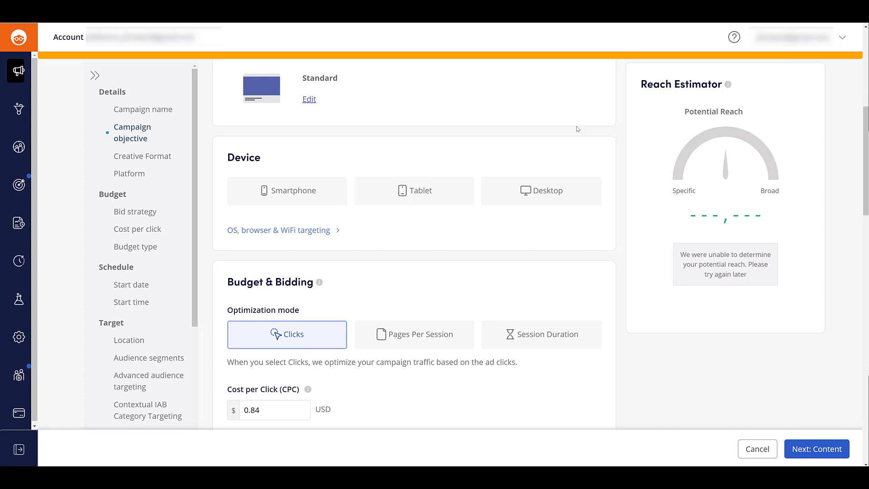
click(302, 201)
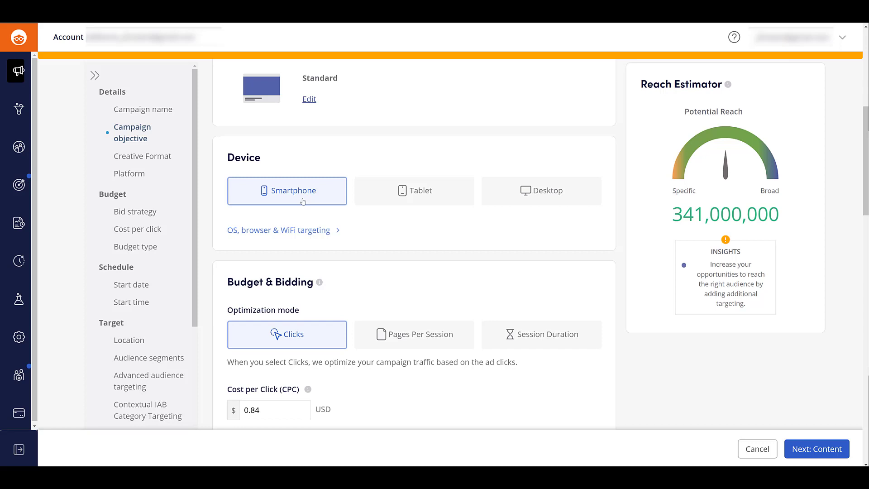
click(391, 202)
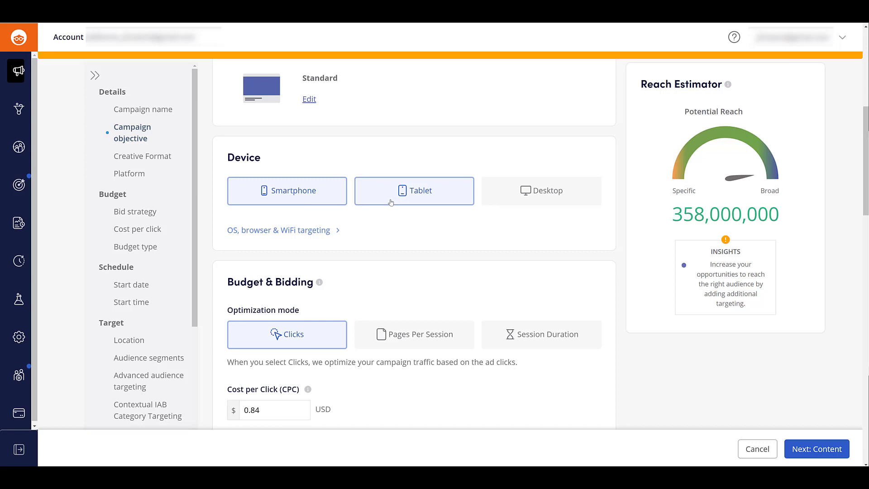
click(504, 201)
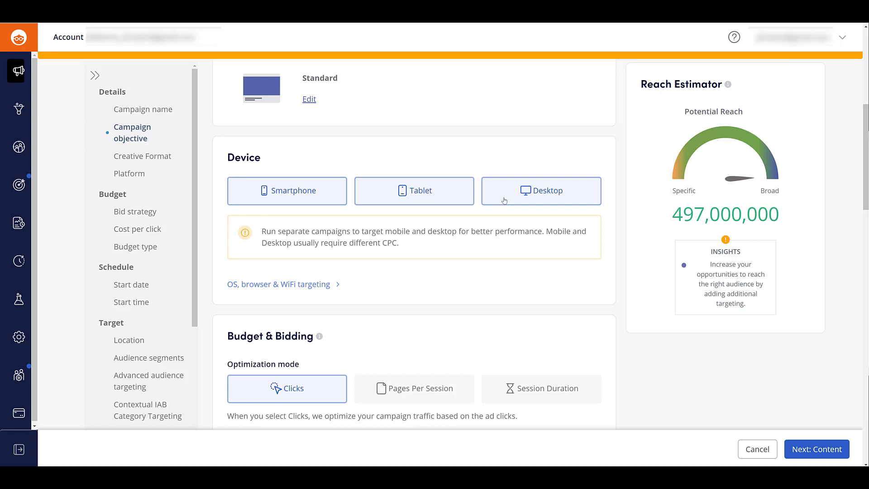
click(505, 200)
click(364, 190)
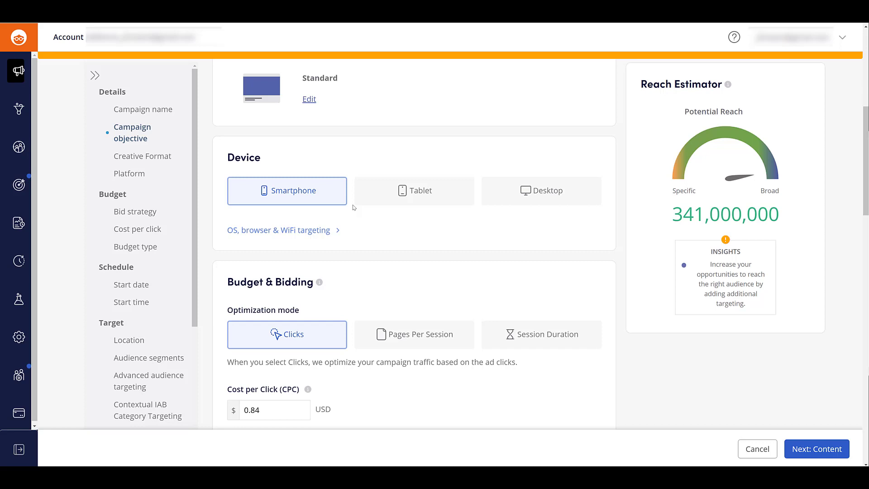
- Expand OS, browser & WiFi targeting, check iOS, then clear all OS and browser restrictions
scroll(354, 207, down, 2)
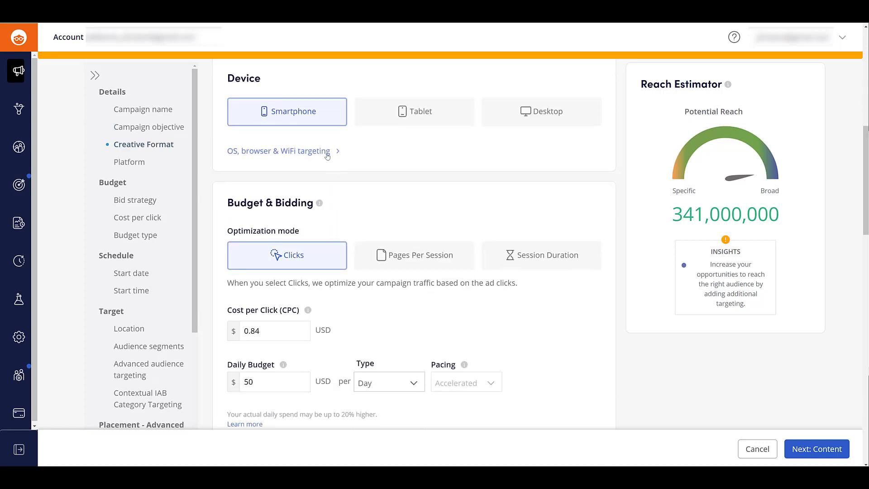
click(327, 153)
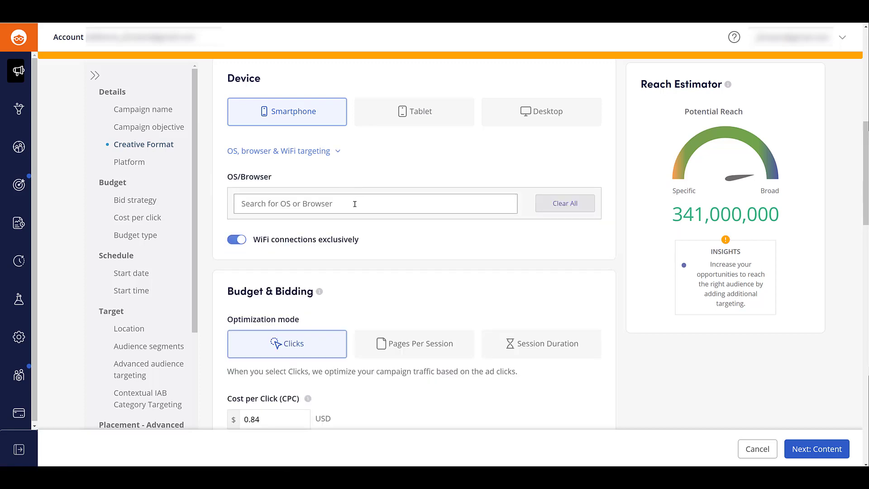
click(355, 205)
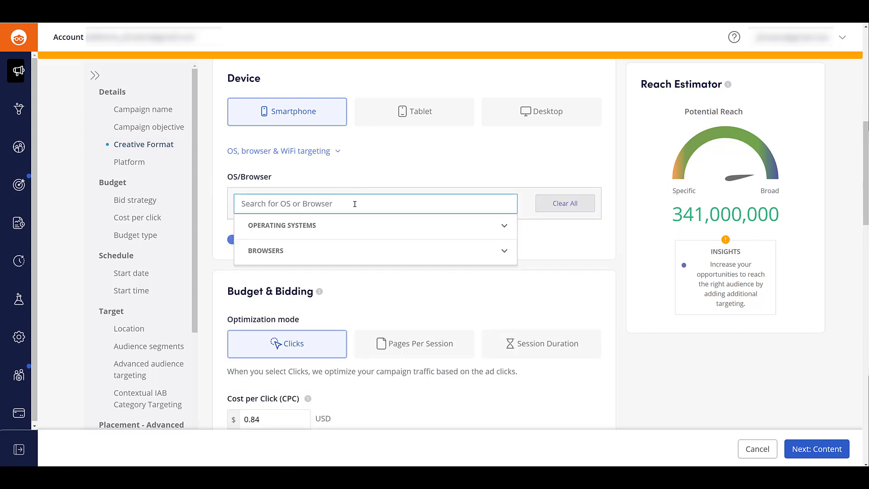
click(505, 254)
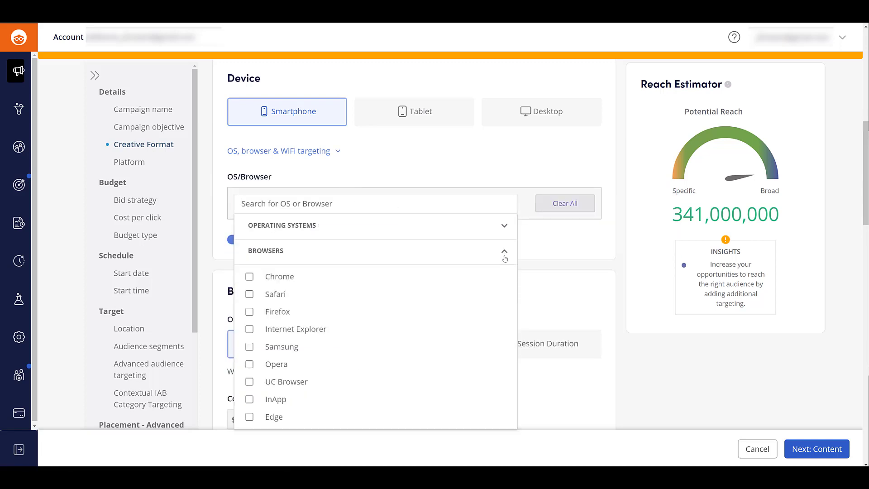
click(501, 228)
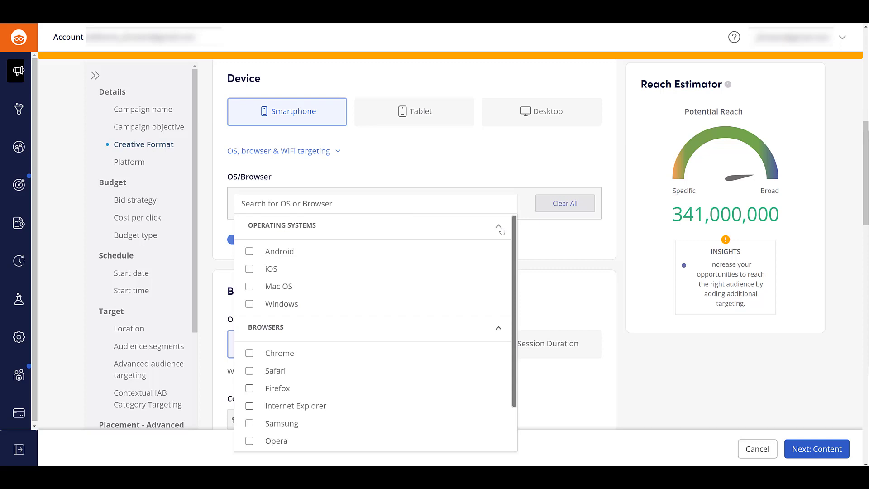
scroll(489, 249, down, 3)
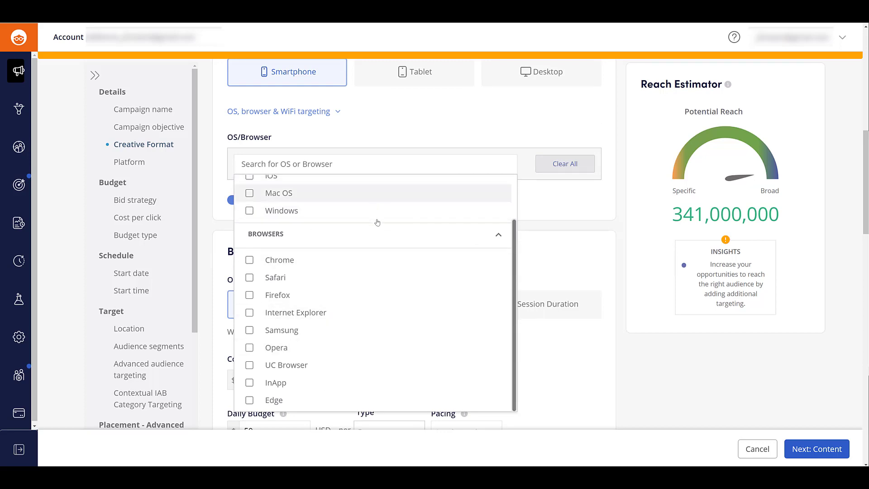
scroll(378, 223, up, 1)
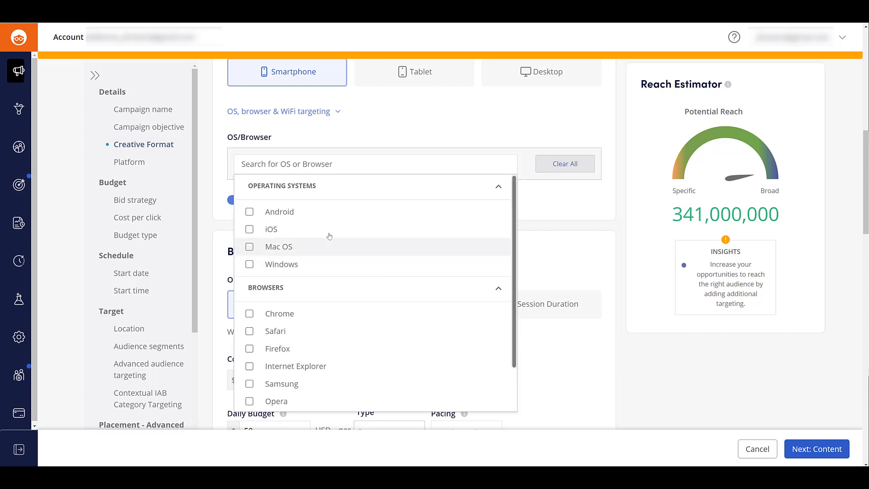
click(249, 229)
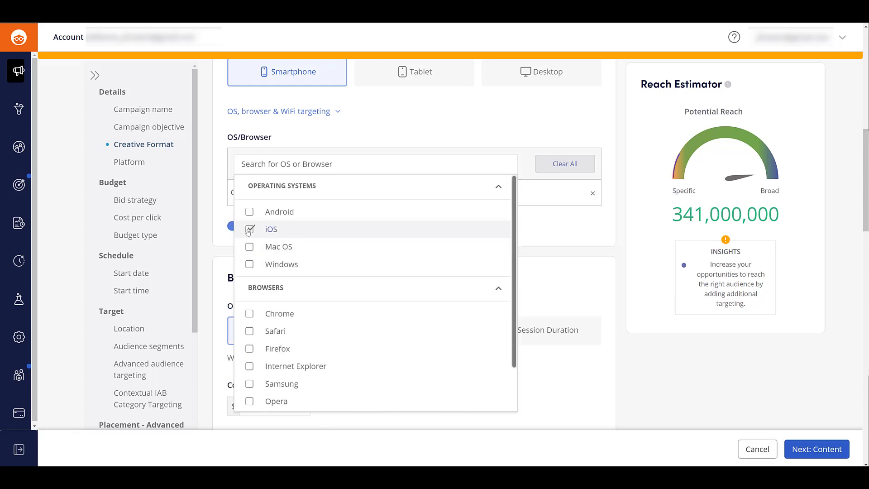
click(215, 207)
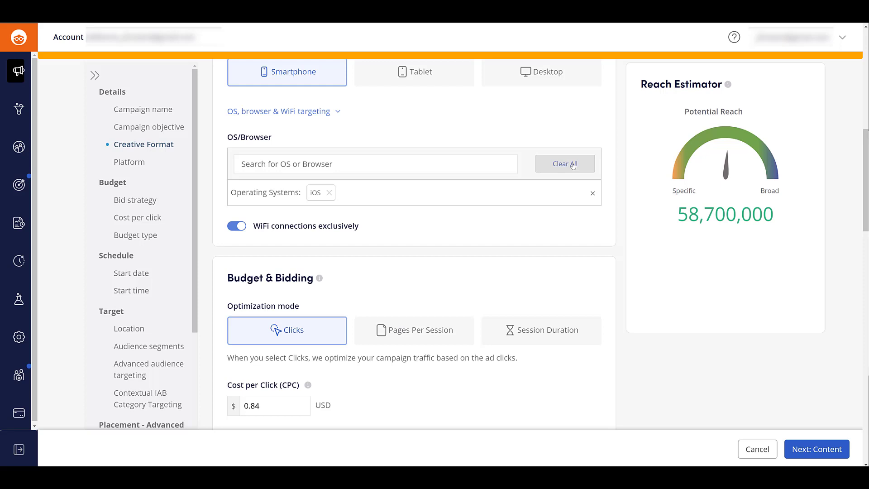
click(573, 165)
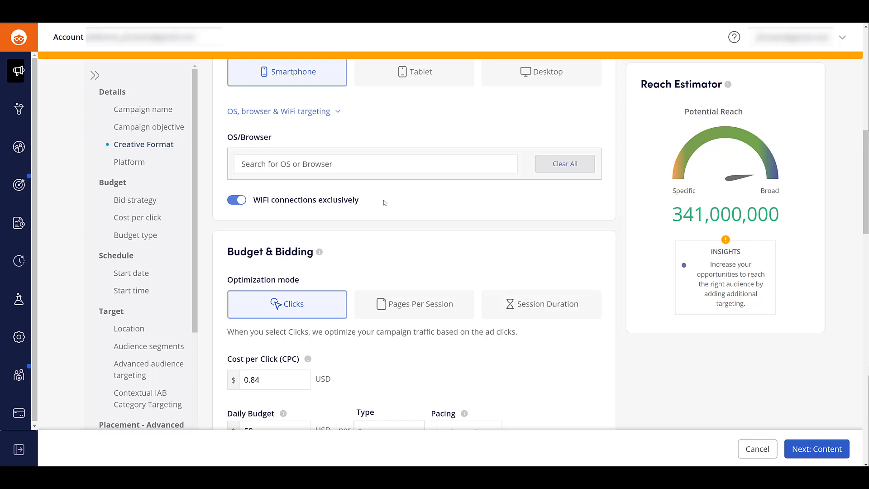
- Replace the Worldwide location with the 90210 Beverly Hills postal code
scroll(387, 199, down, 3)
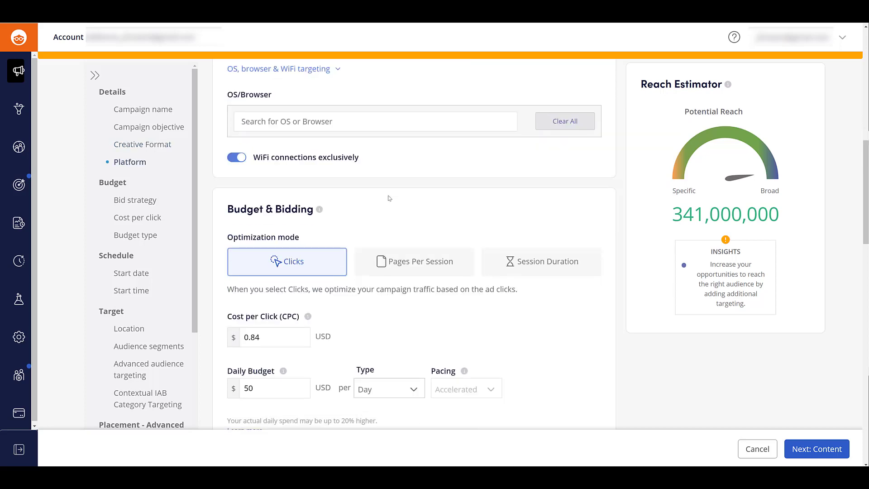
scroll(388, 198, down, 1)
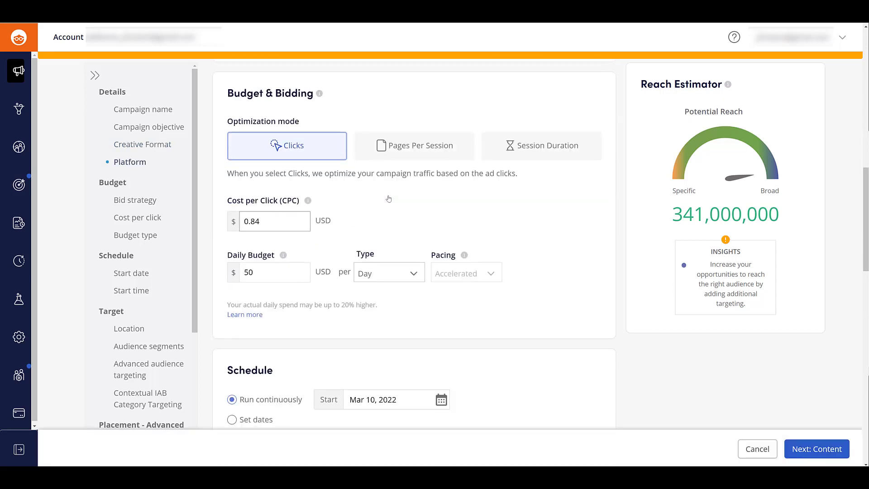
scroll(389, 199, down, 5)
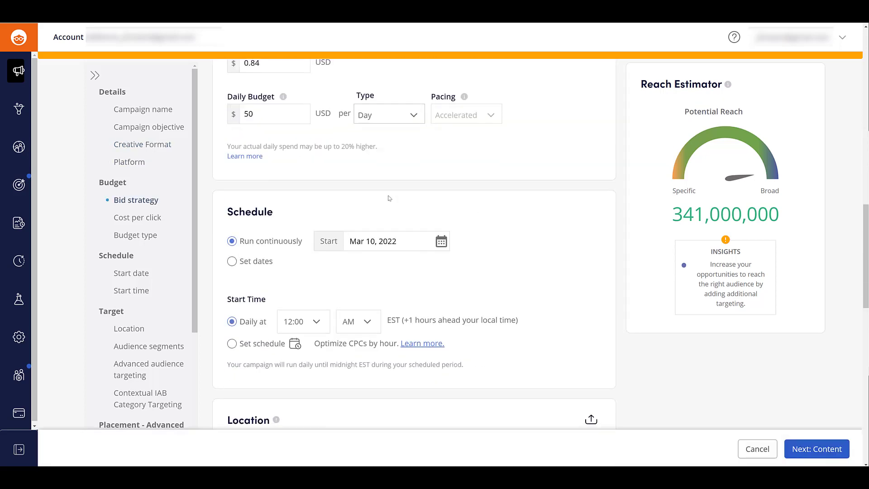
scroll(389, 198, down, 3)
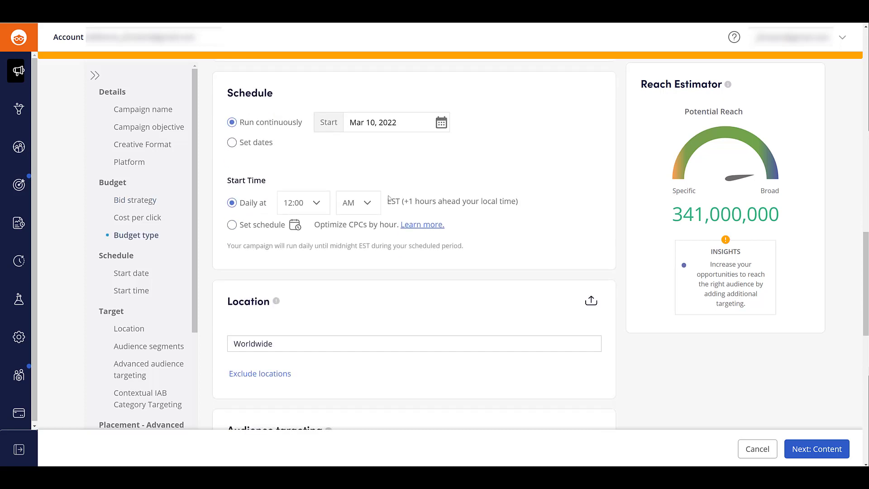
scroll(389, 199, down, 4)
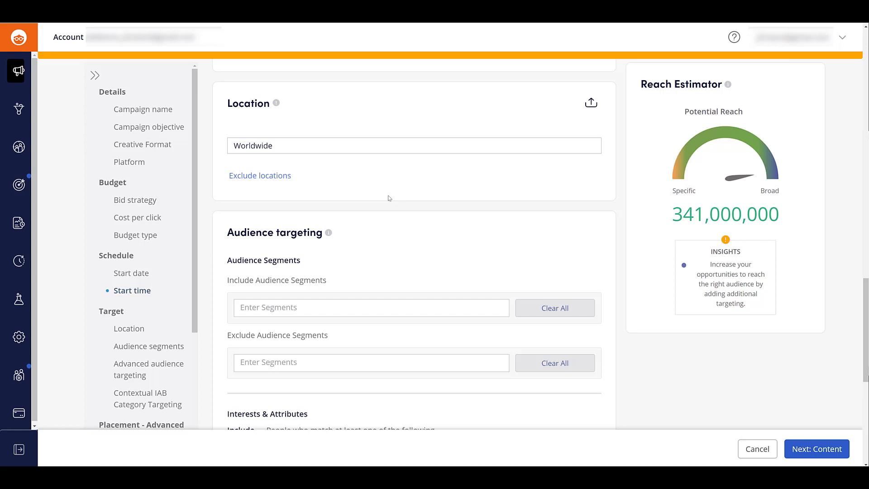
click(364, 149)
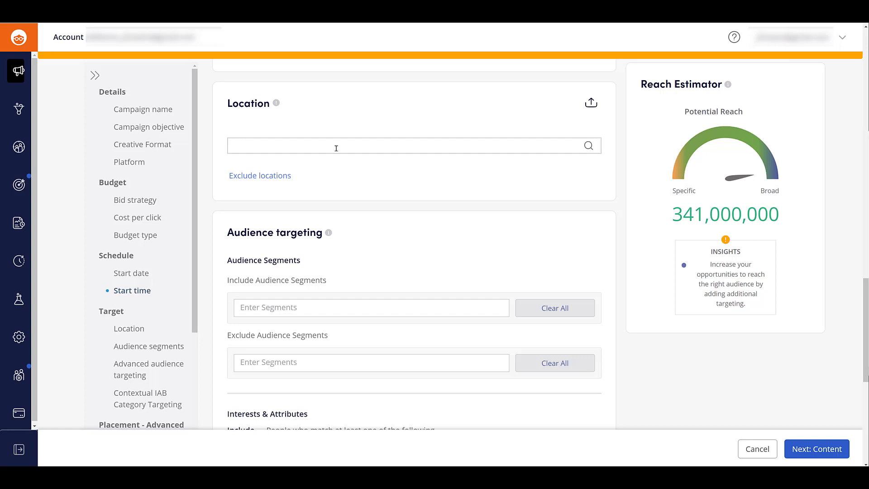
text(90210)
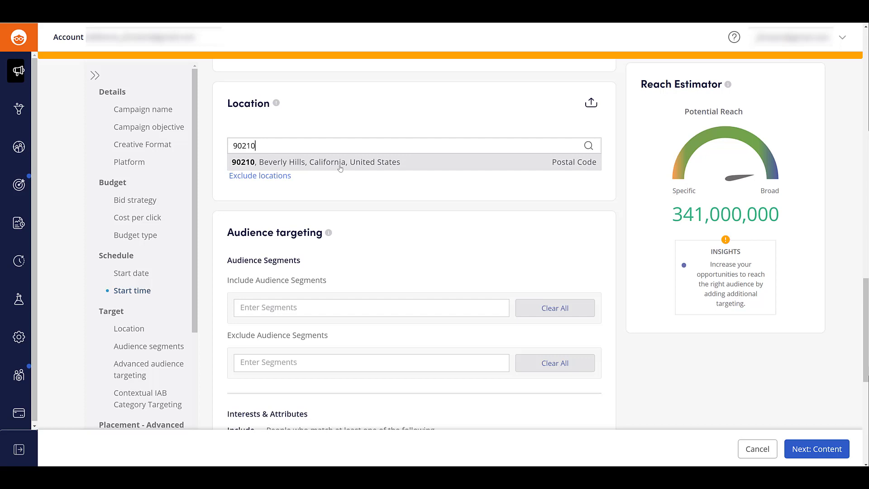
click(343, 162)
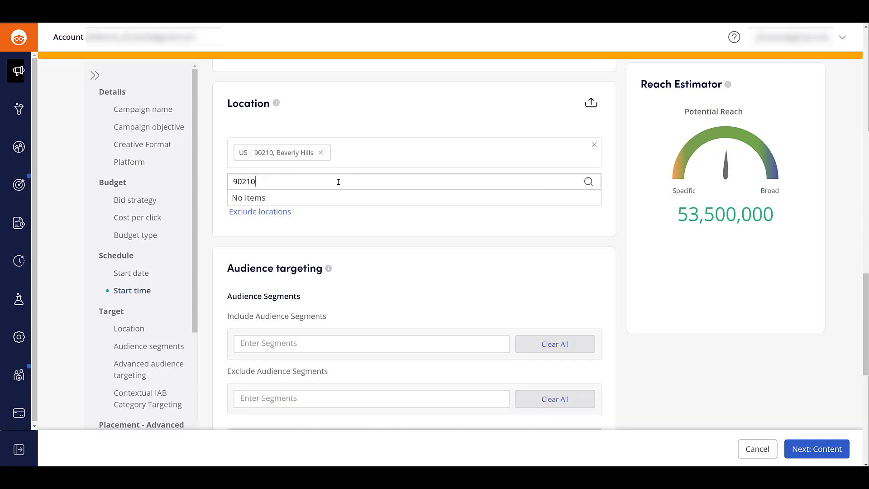
- Add San Diego CA as a location, then choose the whole United States
key(ctrl+a)
text(san diego)
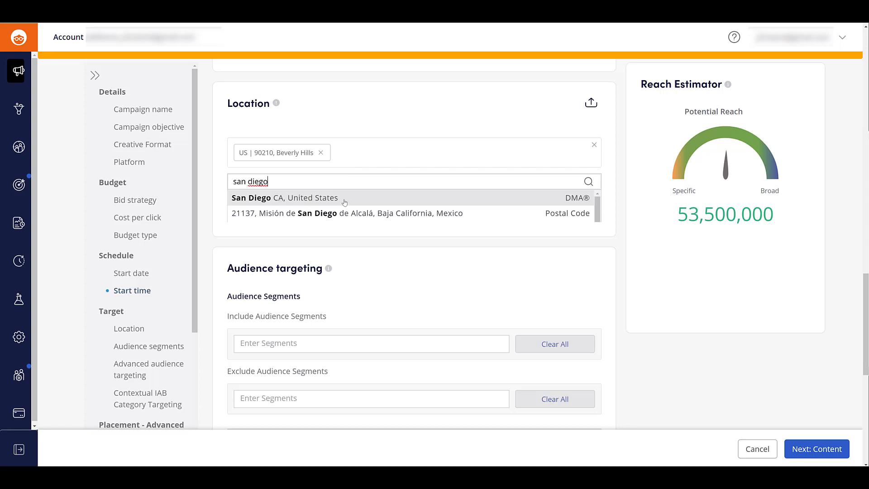
click(345, 200)
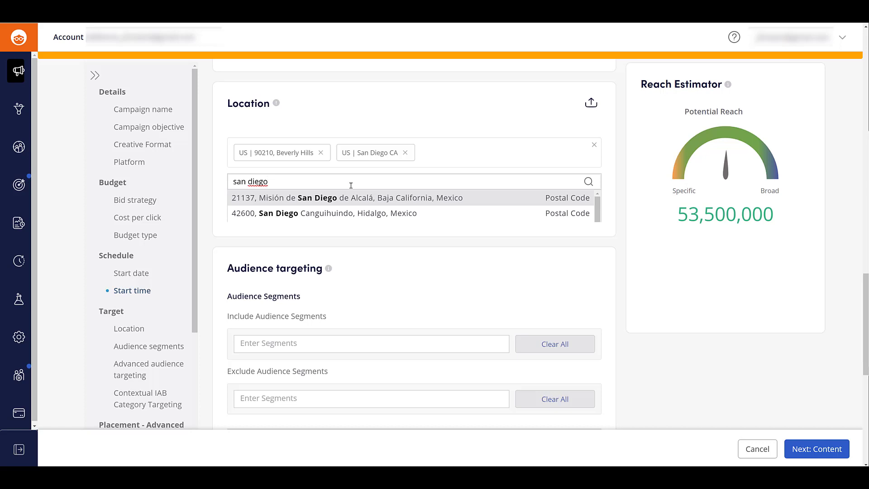
click(353, 244)
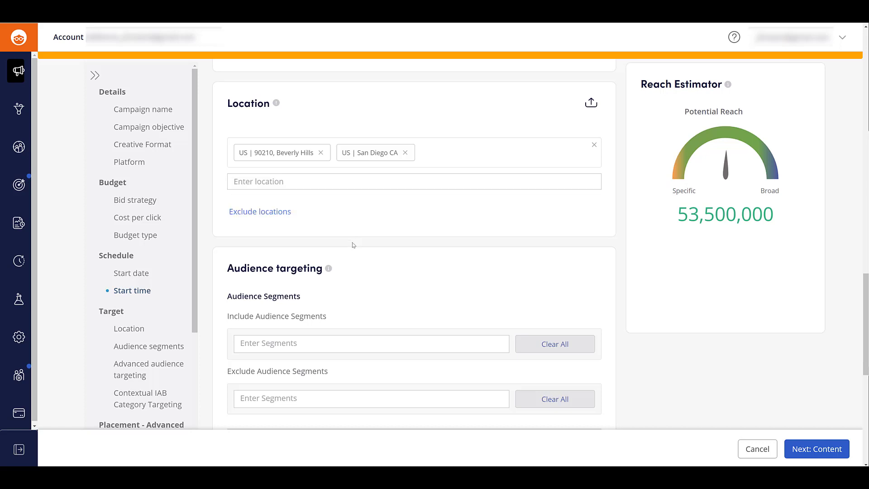
click(345, 184)
text(united stat)
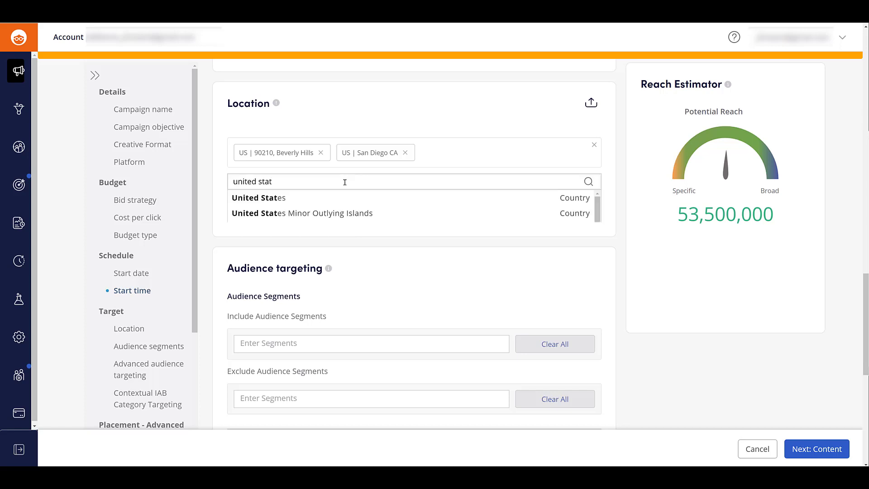
click(338, 203)
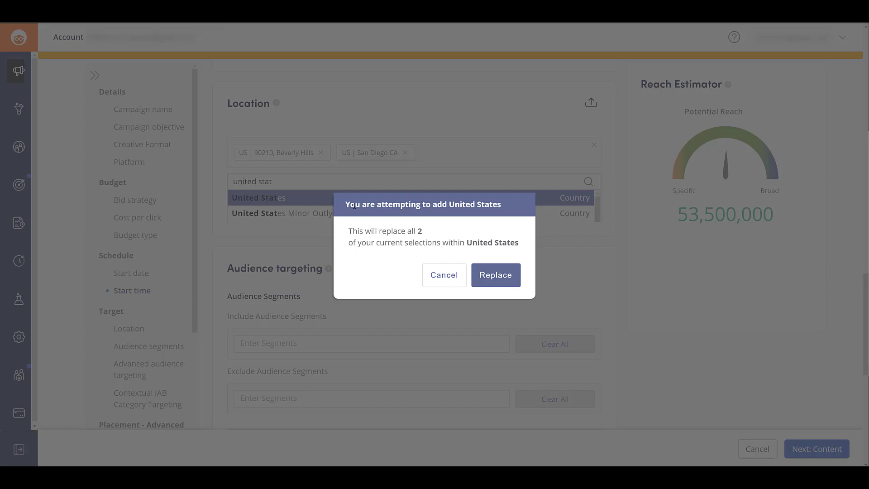
- Confirm replacing both cities with United States and exclude Alaska from the locations
click(496, 275)
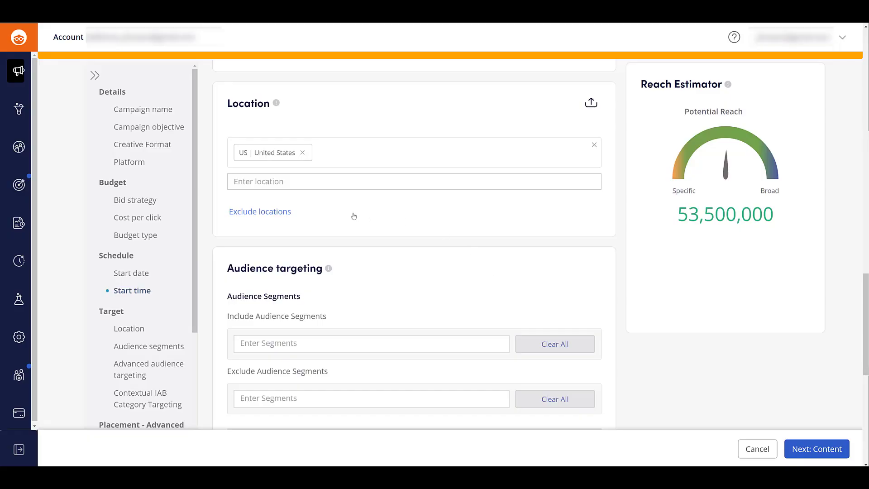
click(278, 212)
click(274, 249)
text(alaska)
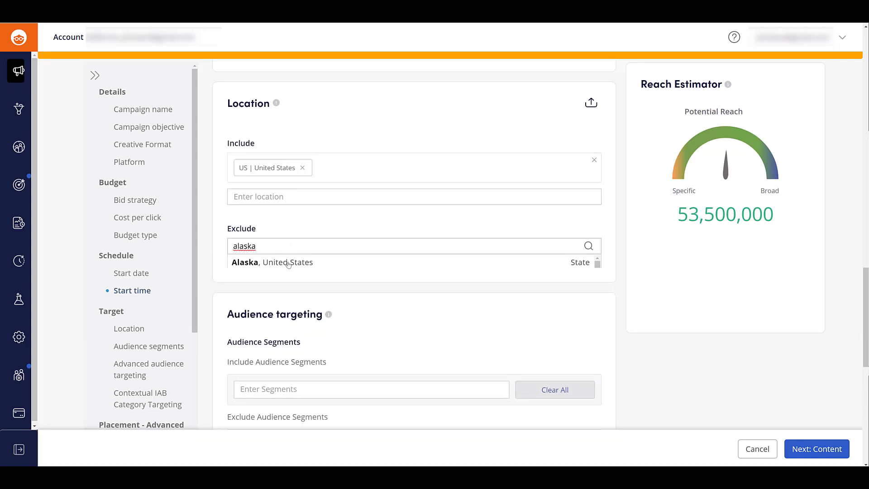
click(289, 263)
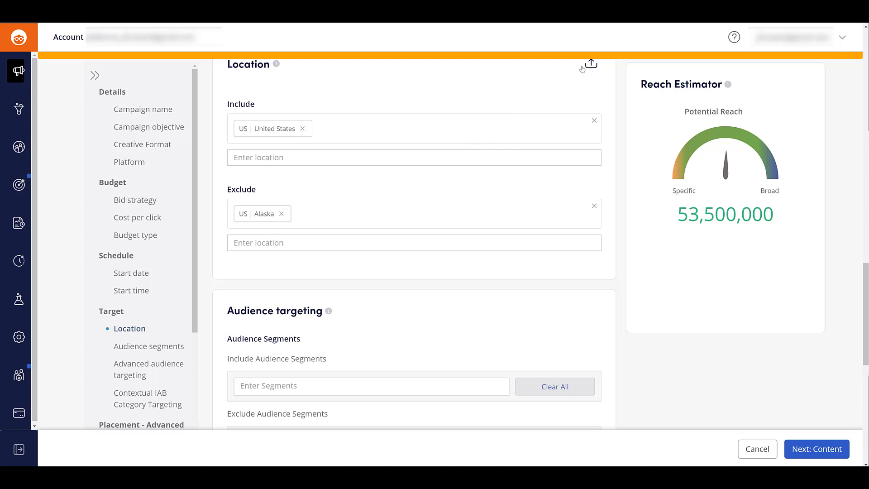
scroll(589, 66, up, 1)
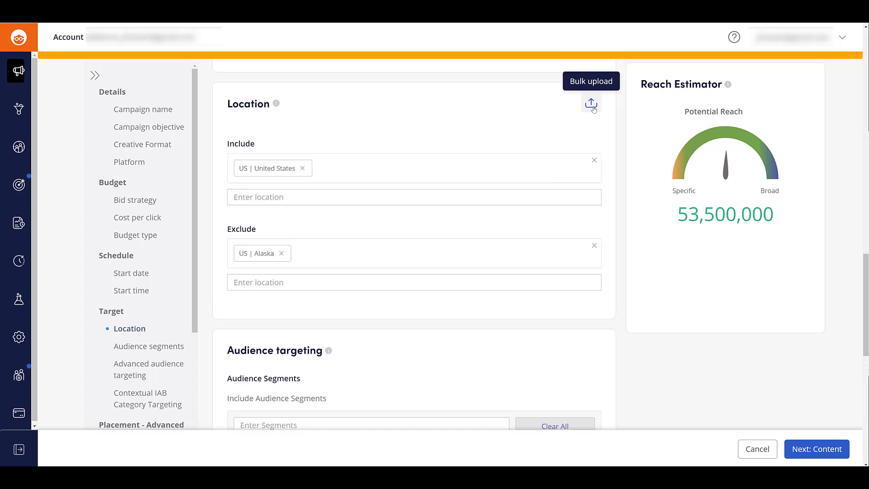
click(591, 105)
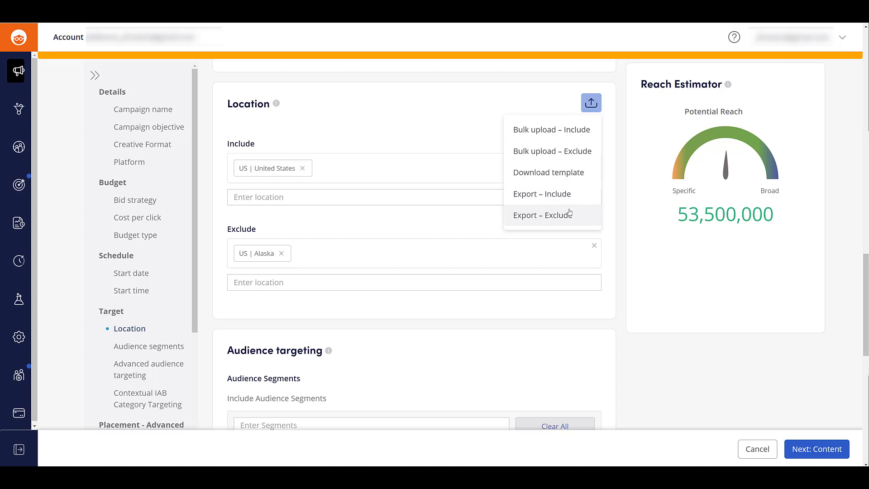
click(573, 175)
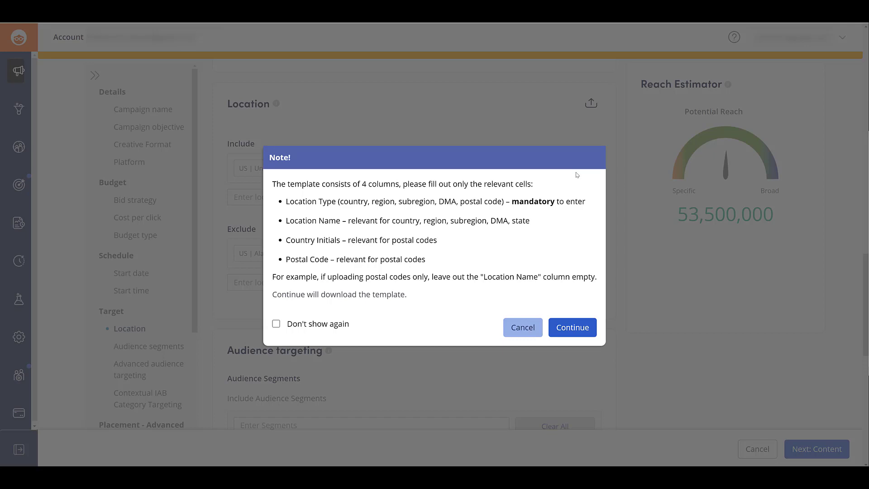
- Cancel the template download note and scroll to the Audience targeting section
click(532, 329)
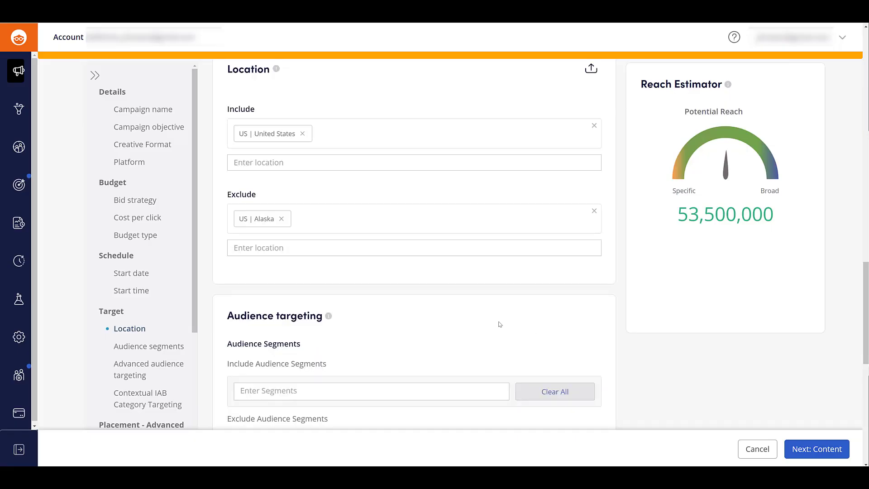
scroll(500, 325, down, 5)
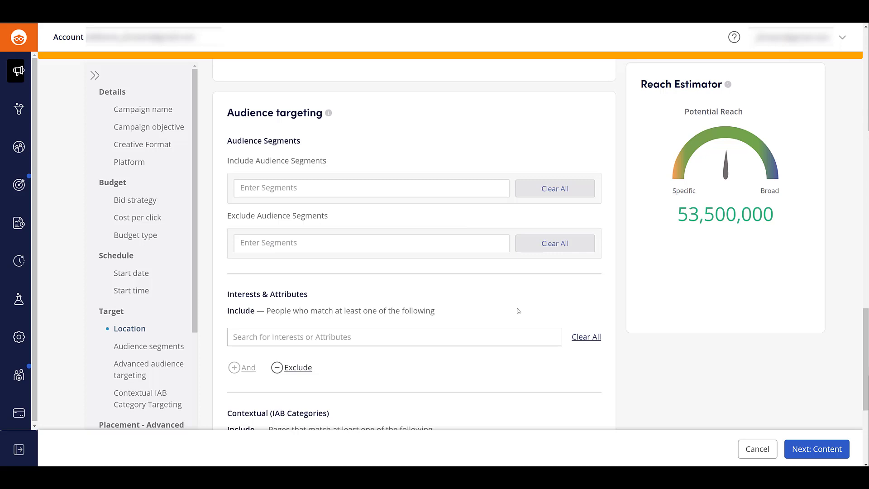
- Go to the Audiences page and show the Outbrain Pixel installation code
click(19, 150)
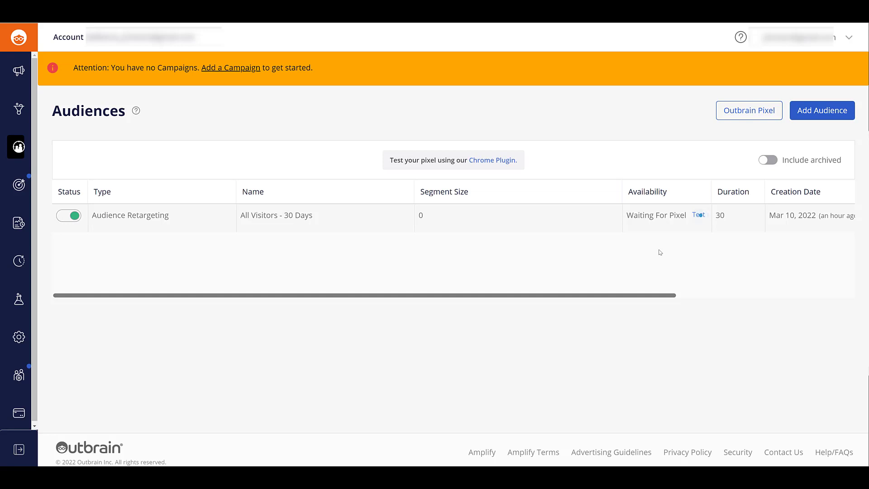
click(748, 120)
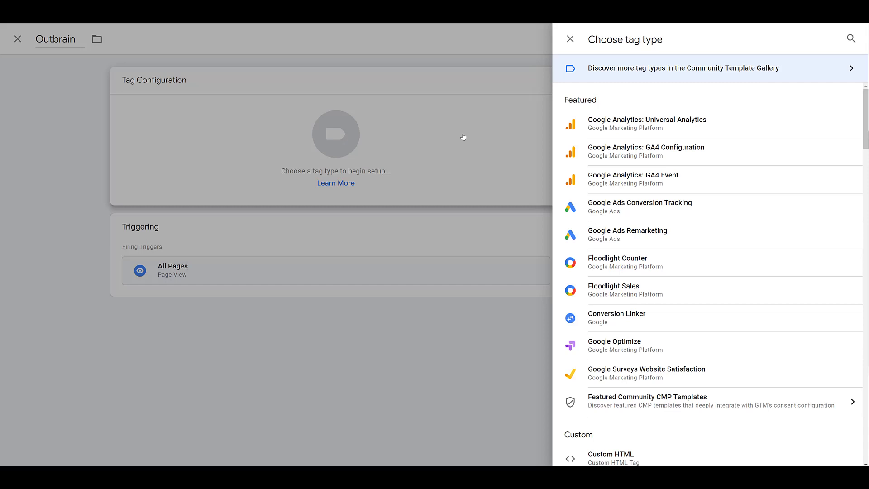
- Choose the Outbrain Pixel community template for the tag and select the OB_ADV_ID label
scroll(685, 158, down, 10)
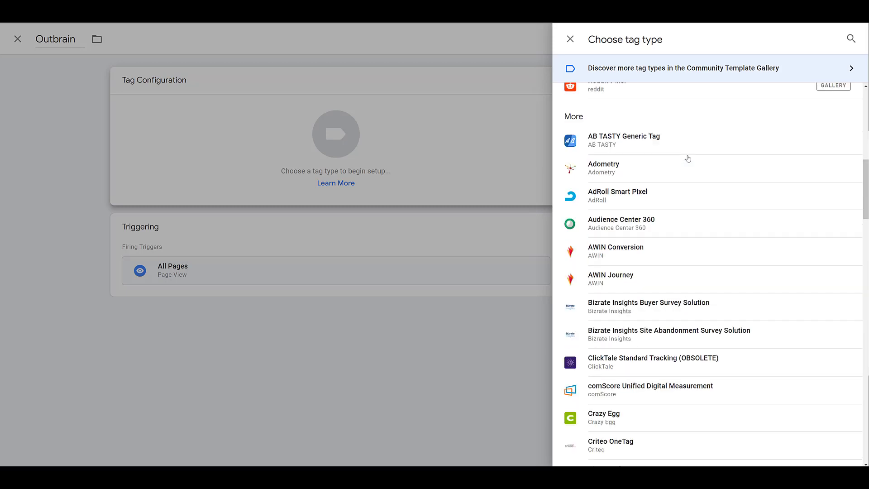
scroll(688, 159, down, 20)
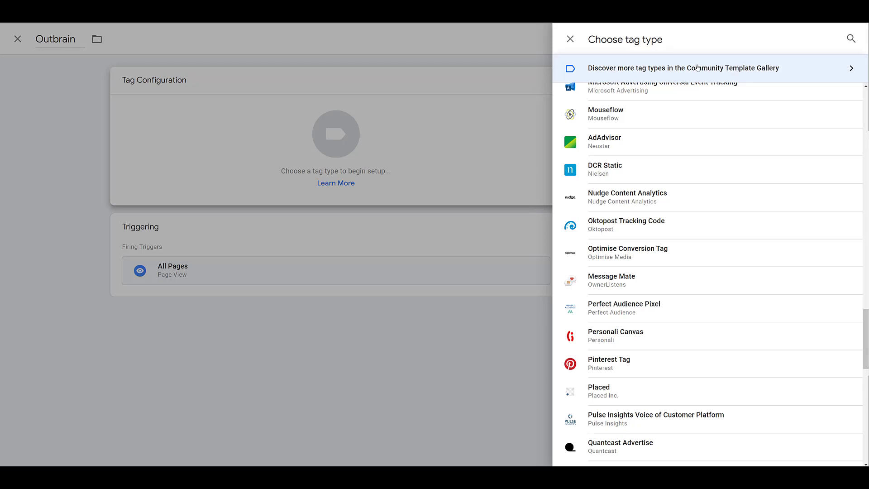
click(748, 70)
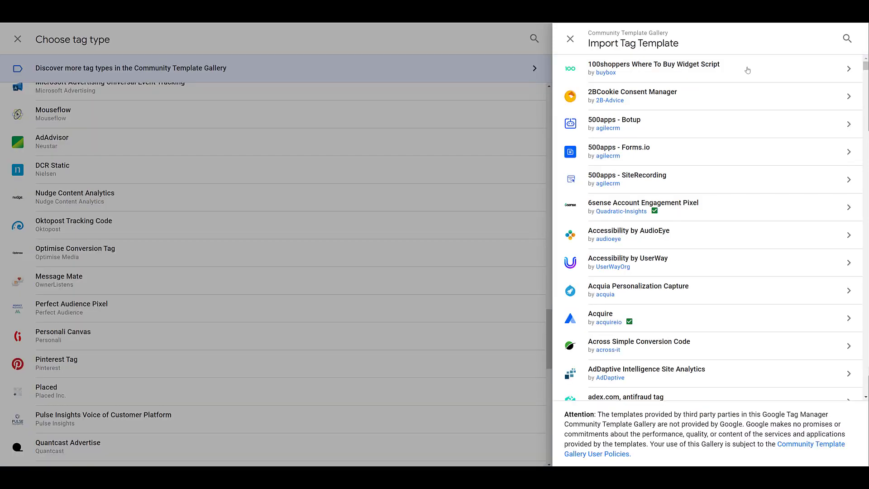
click(847, 40)
text(outbrain)
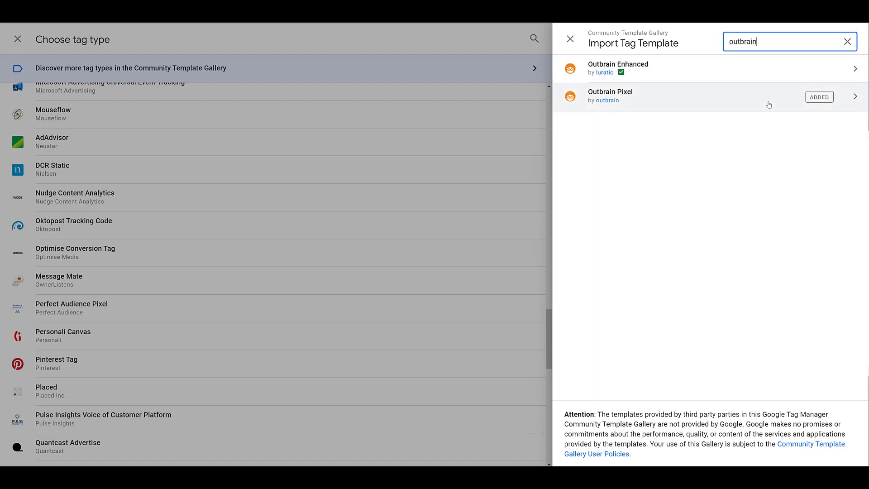
click(732, 100)
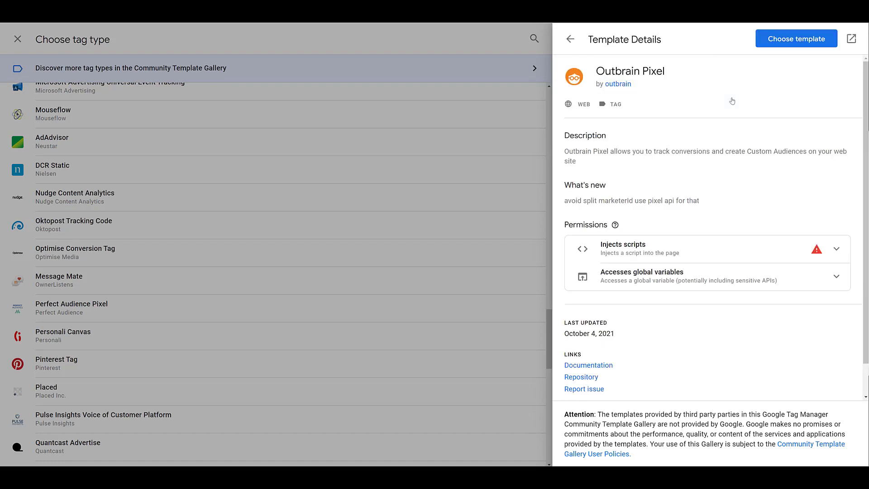
click(795, 40)
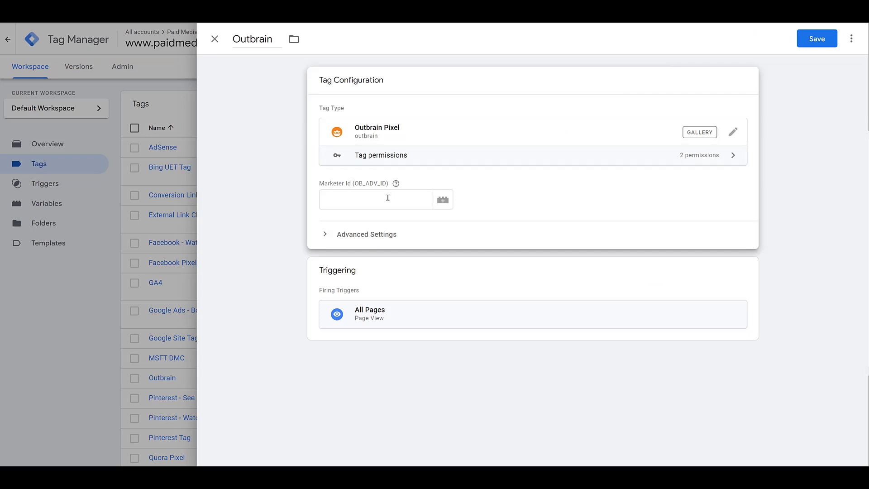
mouse_move(379, 201)
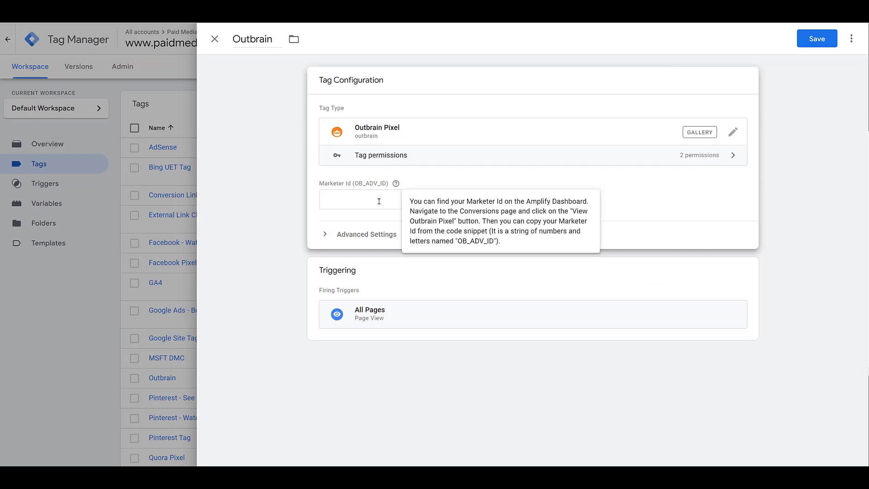
drag(355, 184, 386, 189)
- Switch back to the Outbrain tab showing the pixel installation code
click(121, 23)
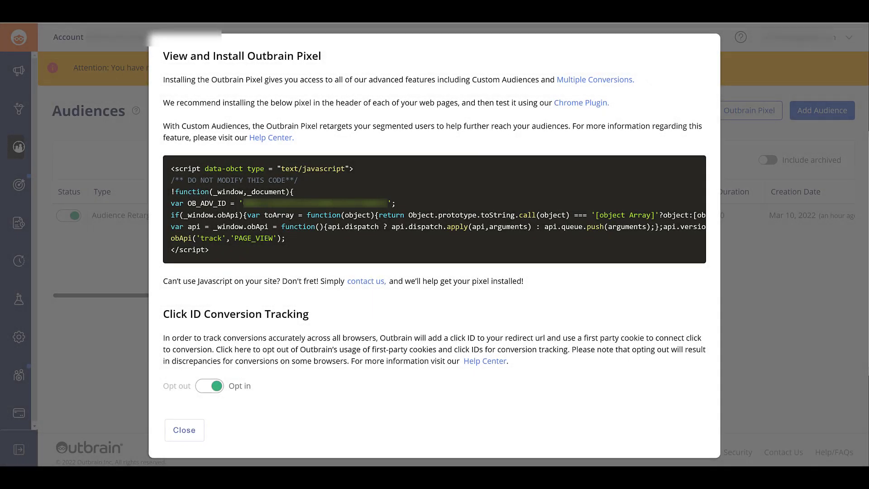
- Enter the account's marketer ID in the Marketer Id (OB_ADV_ID) field
text(fasdfasdfas)
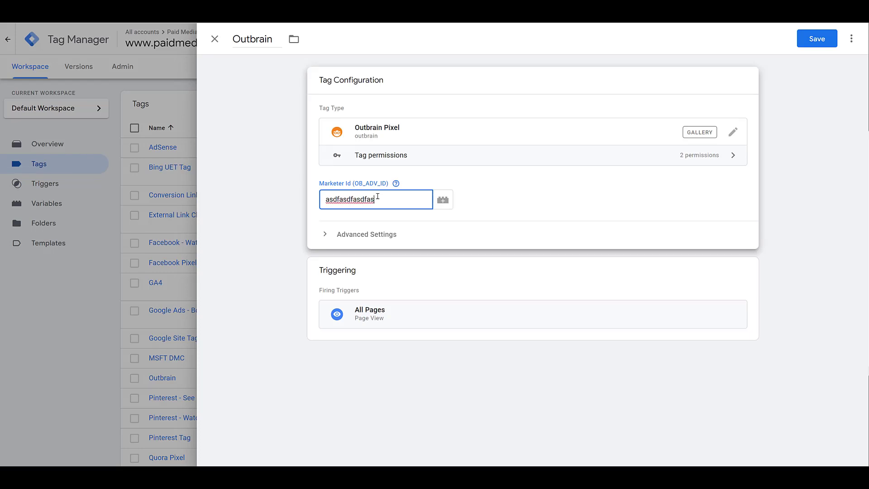
click(793, 81)
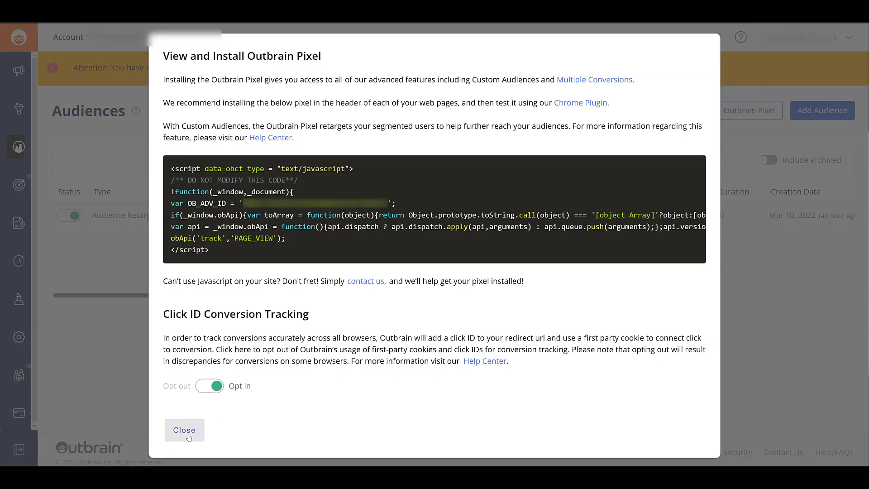
- Close the pixel dialog and start a new audience segment with a name
click(183, 429)
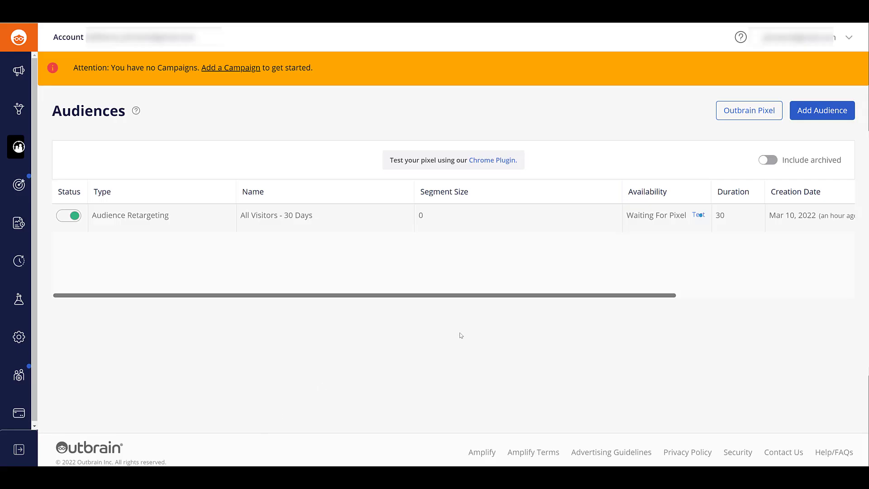
click(811, 113)
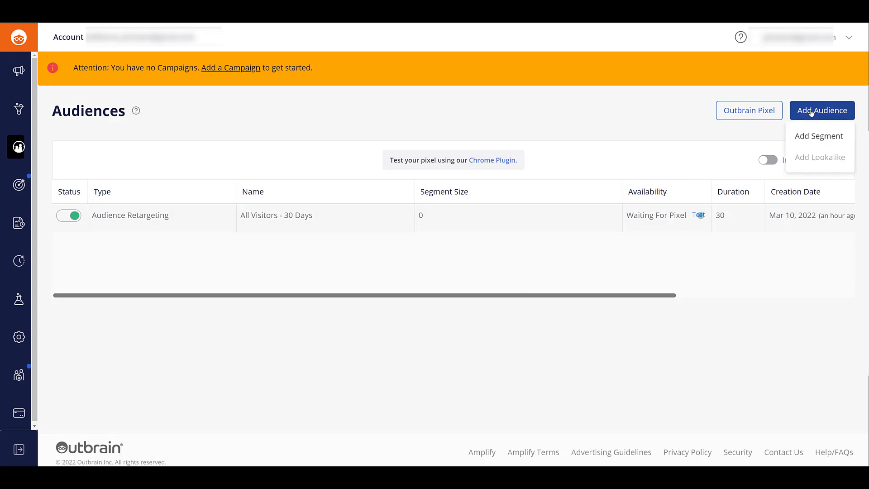
click(818, 144)
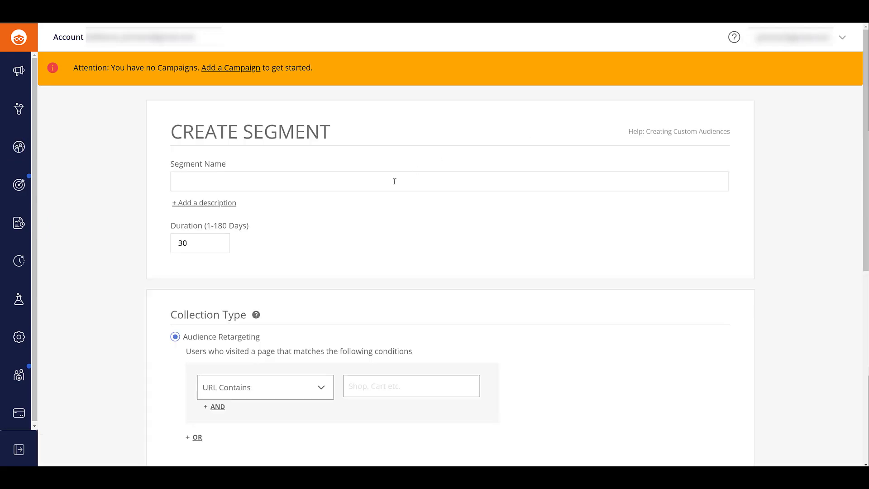
click(284, 175)
text(asdfsad)
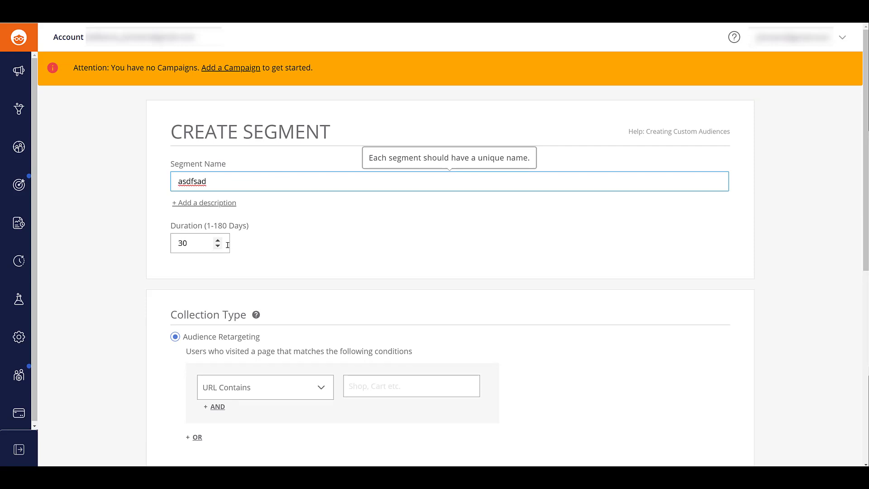
- Set the segment rule to URL Contains paidmediapros.com
scroll(228, 244, down, 4)
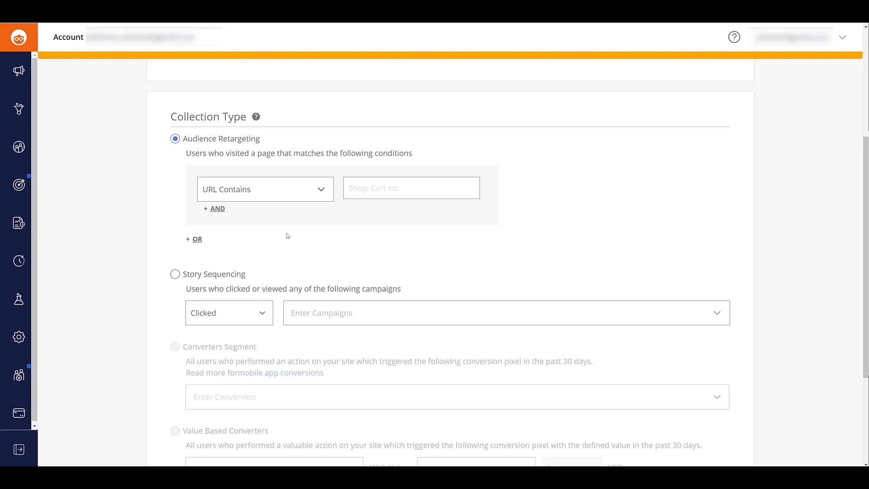
click(319, 190)
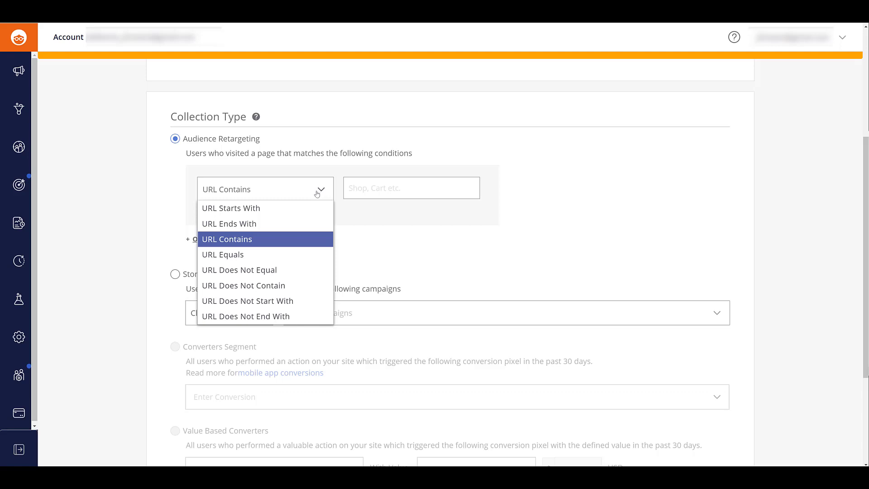
click(319, 241)
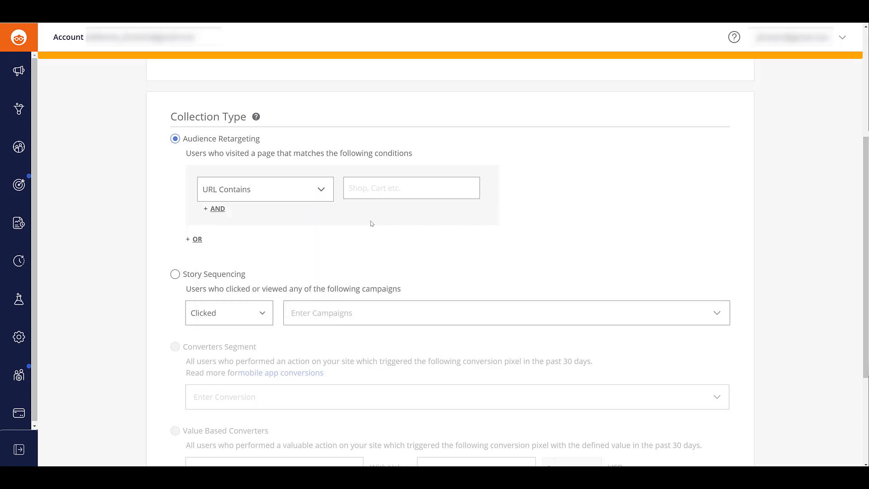
click(391, 193)
text(paidmediapros.com)
scroll(413, 238, down, 2)
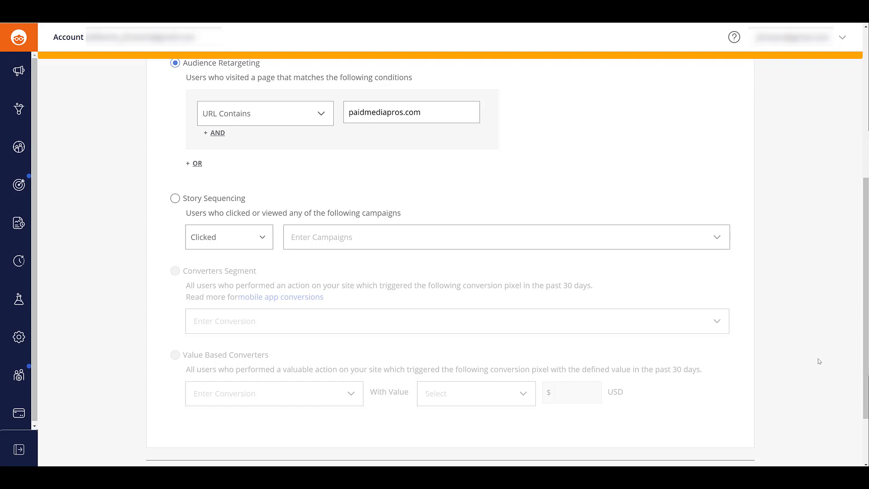
- Check the Story Sequencing Clicked/Viewed choices, then cancel the unsaved segment
click(255, 243)
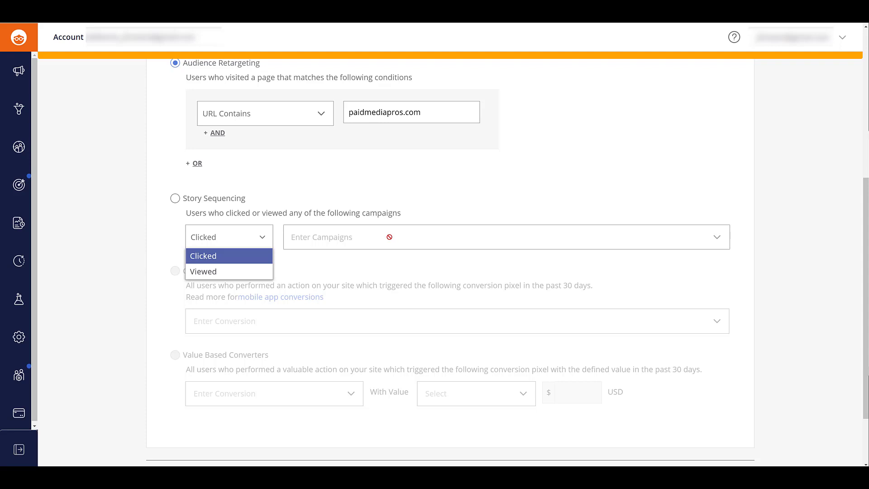
mouse_move(373, 268)
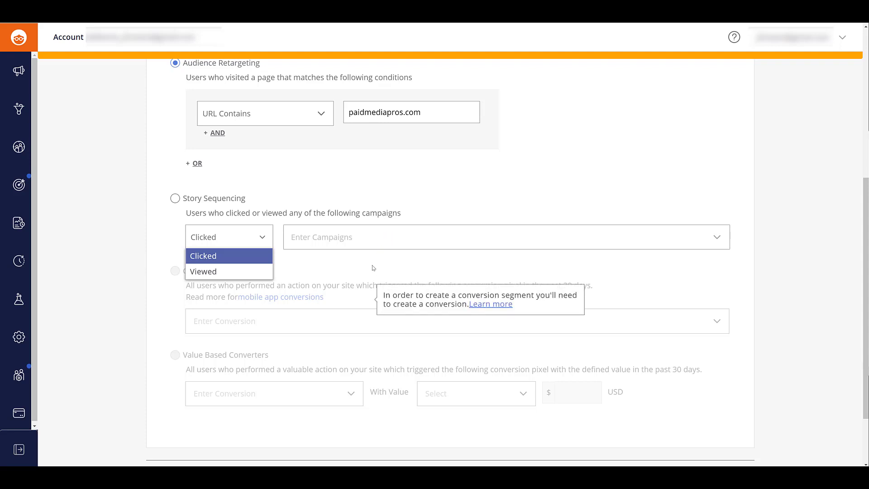
scroll(373, 268, down, 3)
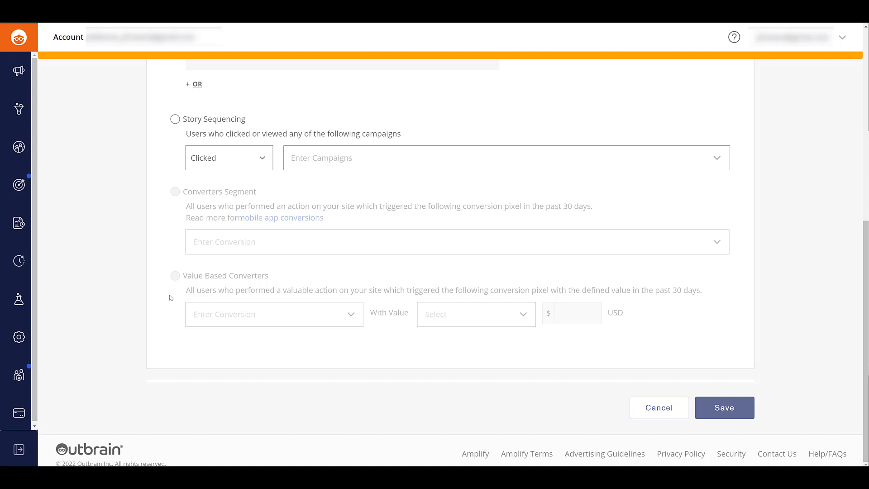
click(670, 415)
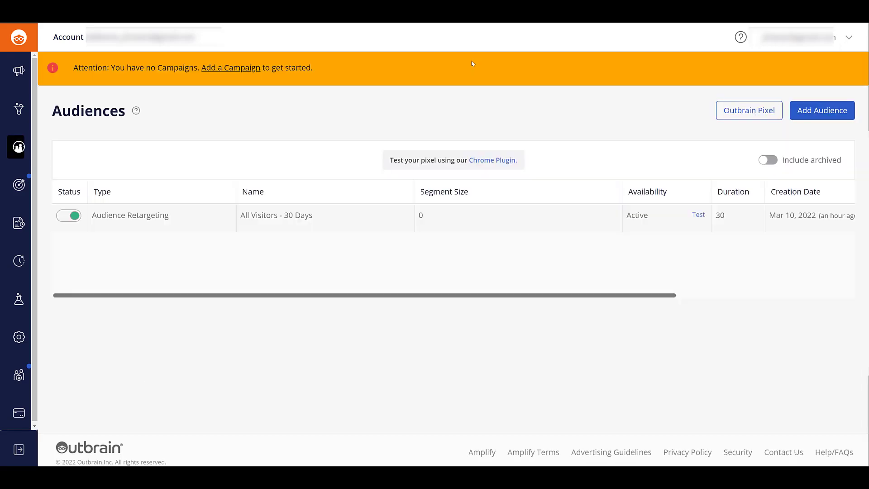
- Resume the earlier unfinished campaign draft from the Campaigns page
click(19, 72)
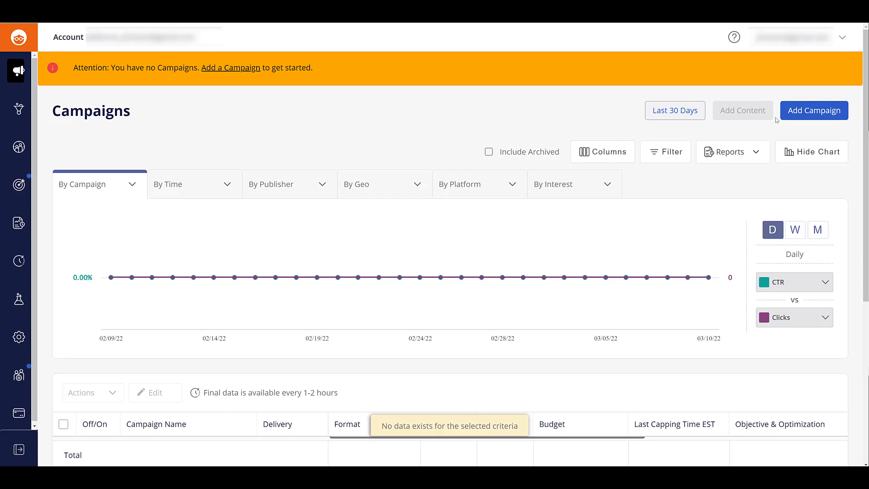
click(826, 118)
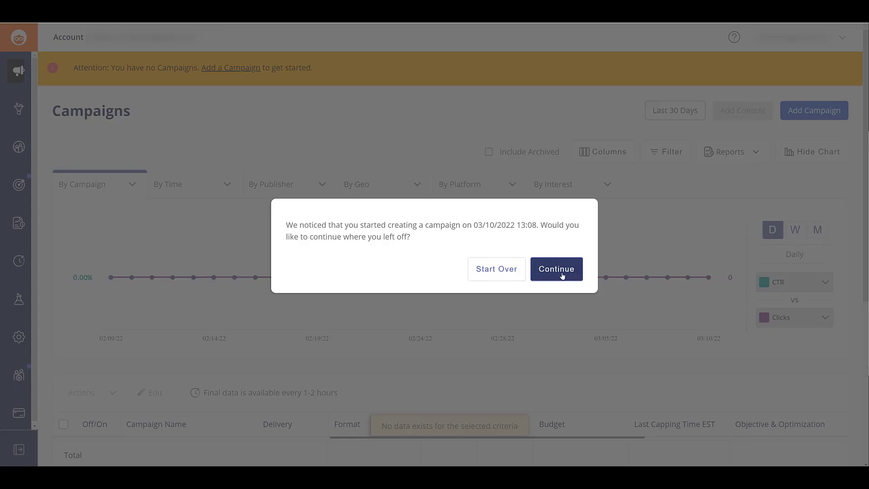
click(561, 276)
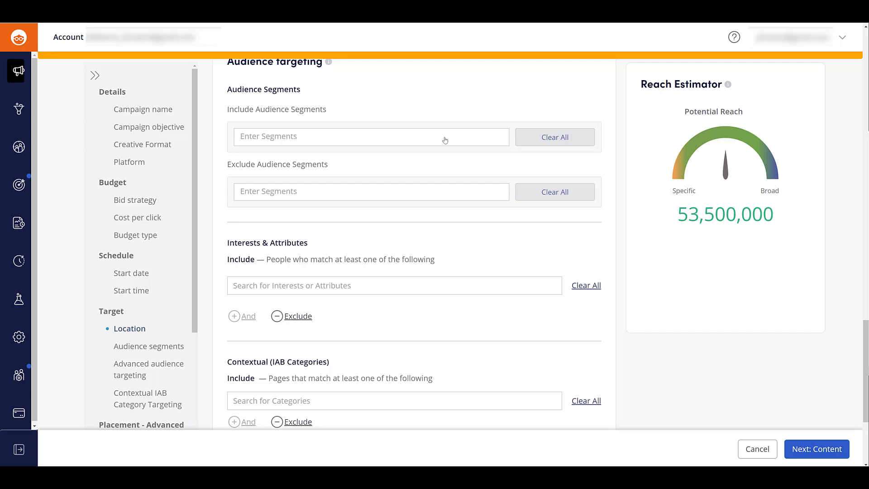
- Exclude the All Visitors - 30 Days retargeting audience from the campaign
click(445, 140)
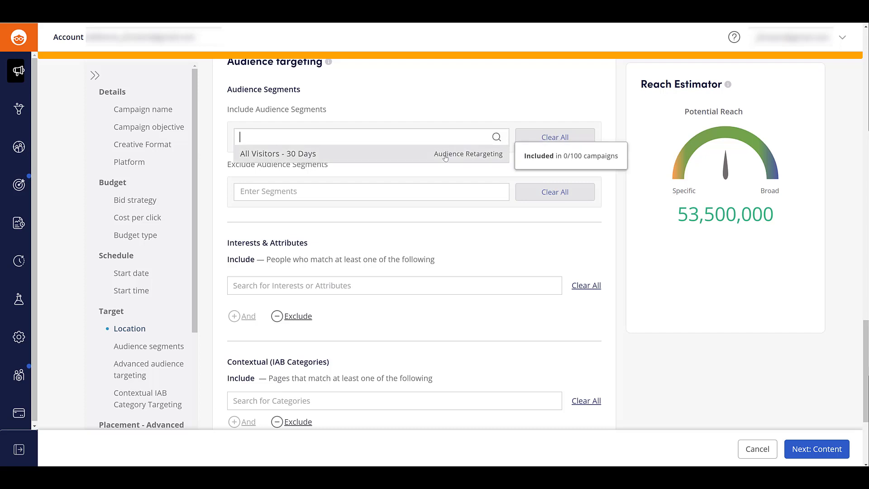
click(427, 198)
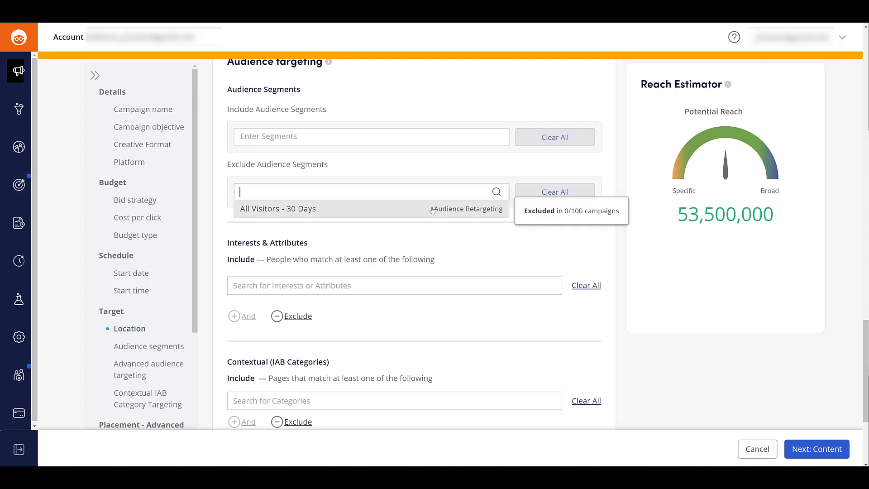
click(433, 209)
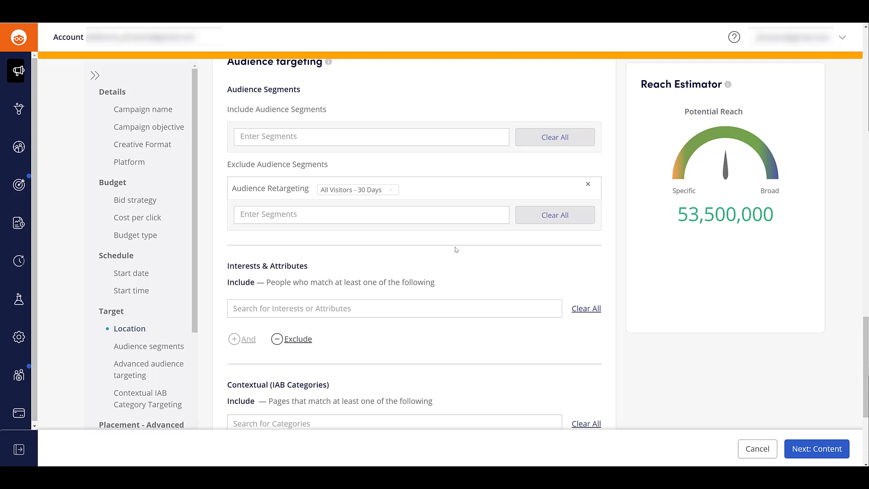
scroll(456, 250, down, 5)
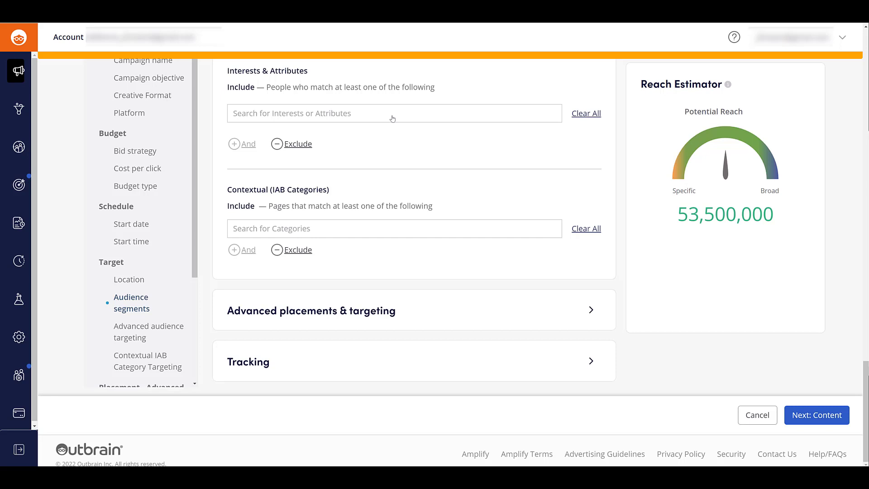
- Target the Technology and Internet > Social Media interest, cutting reach to 140,000
click(390, 118)
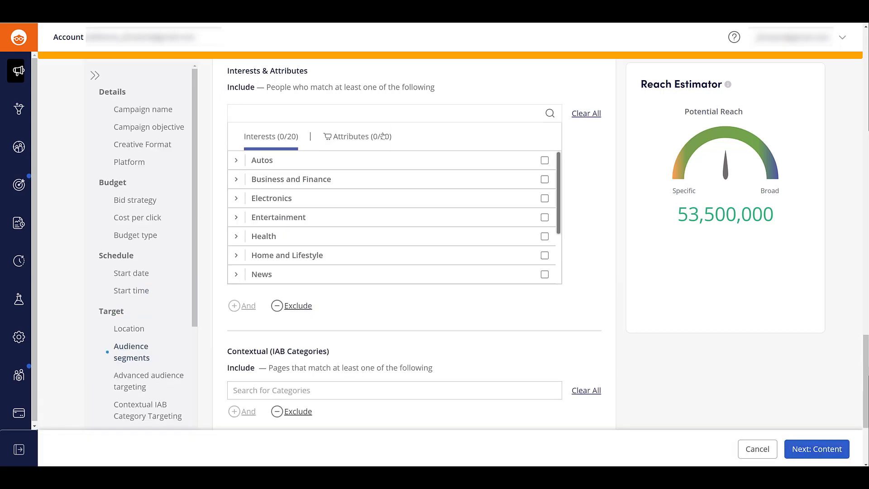
scroll(372, 179, down, 2)
scroll(372, 178, up, 2)
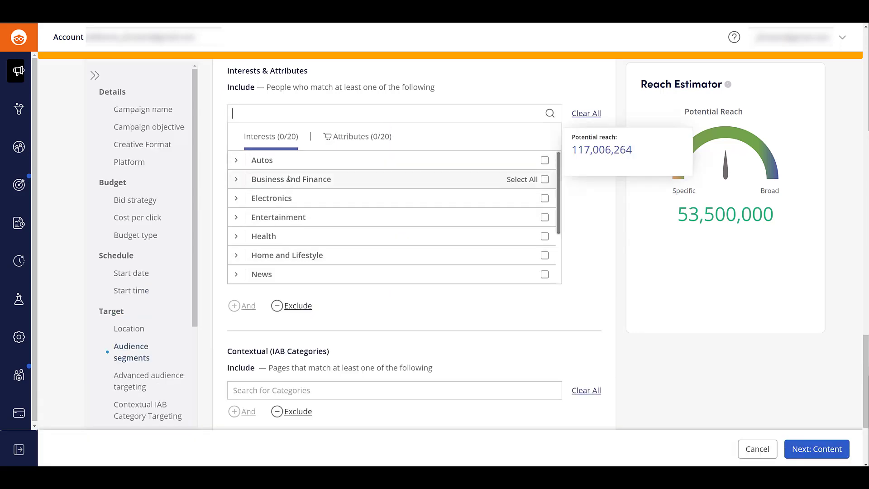
click(236, 161)
scroll(261, 195, down, 3)
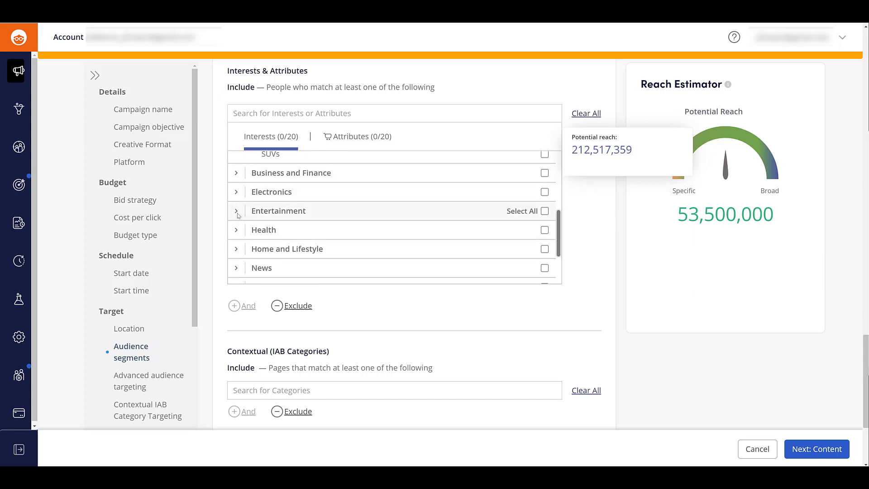
click(236, 211)
scroll(237, 226, down, 3)
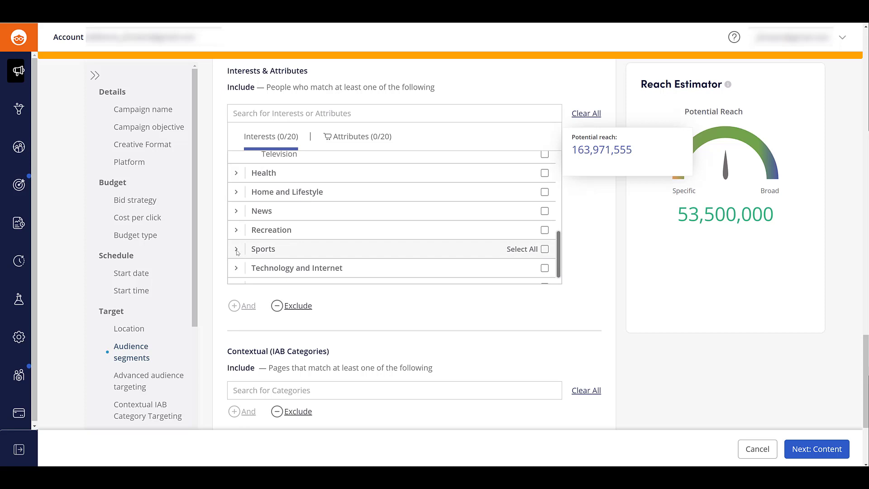
click(236, 249)
scroll(366, 229, down, 5)
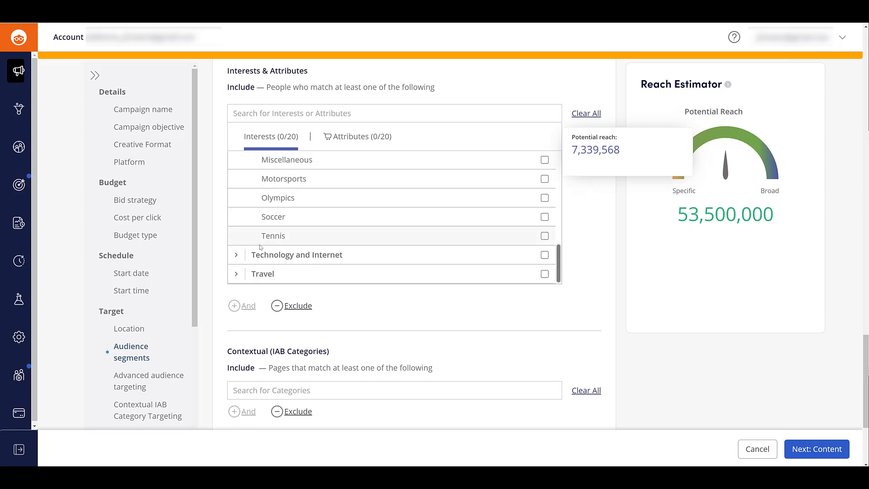
click(238, 255)
scroll(543, 233, down, 3)
click(545, 233)
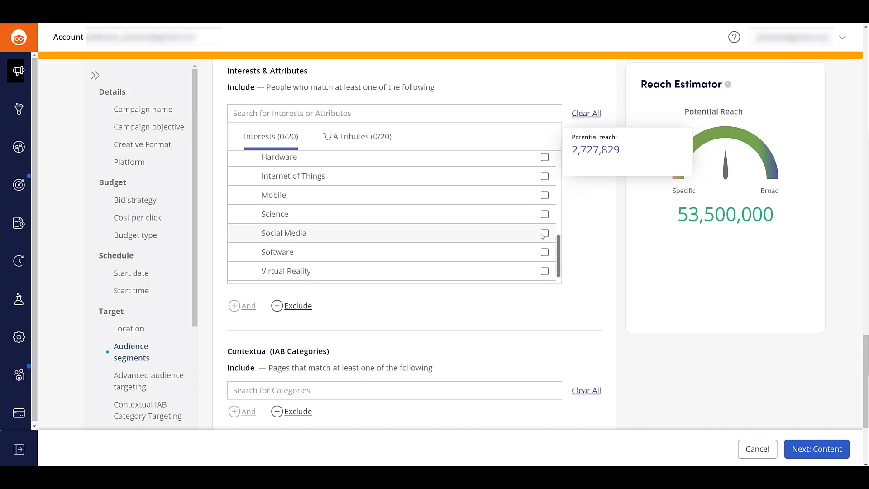
- Switch the picker to the Attributes (0/20) categories
scroll(429, 269, down, 1)
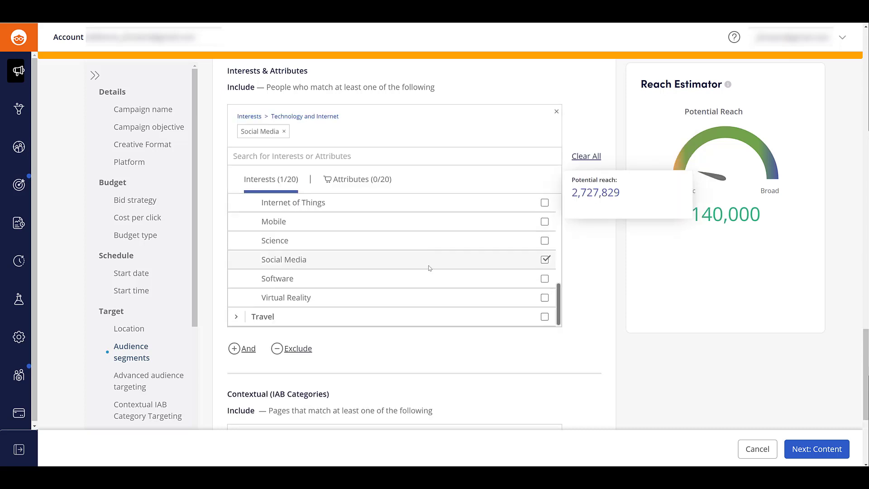
scroll(430, 269, up, 5)
scroll(429, 268, up, 2)
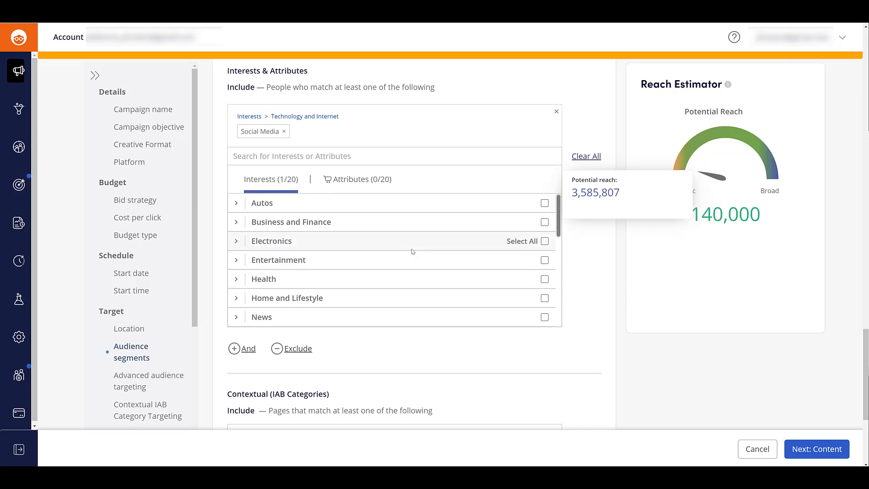
click(368, 182)
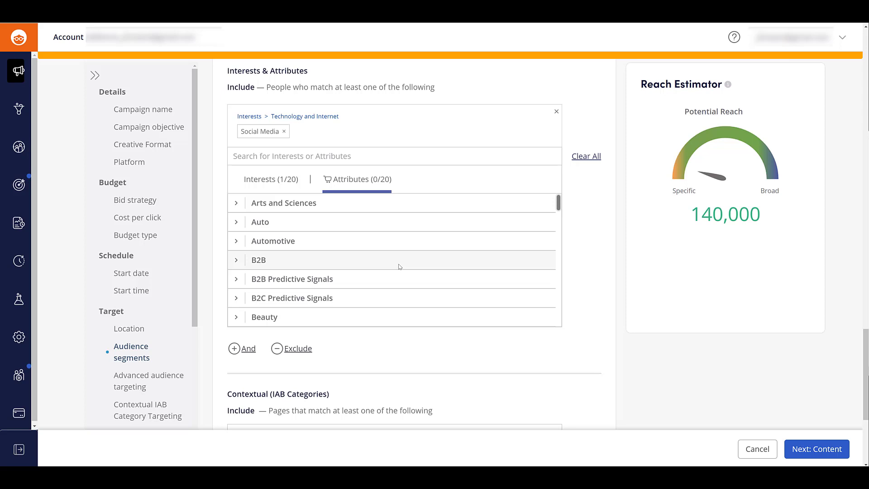
- Include B2B > Company Size XLarge (eXelate) and drop Social Media, raising reach to 4,800,000
click(236, 262)
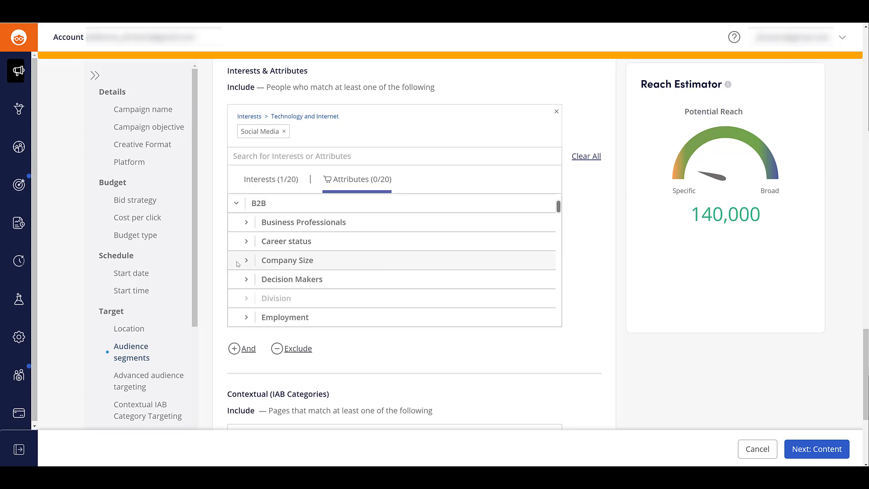
click(246, 223)
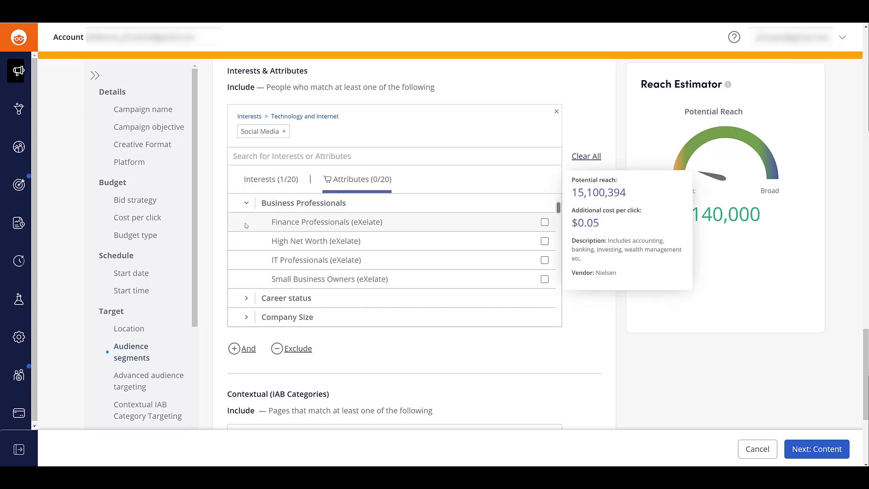
scroll(247, 235, down, 2)
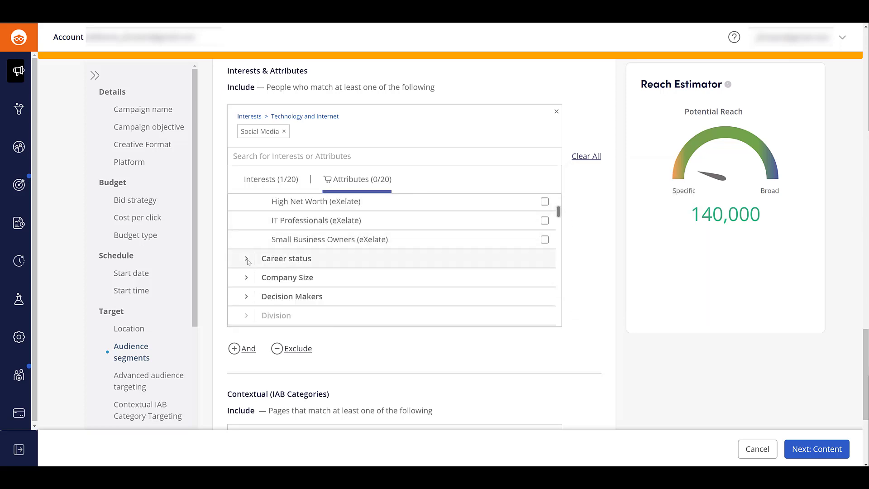
click(246, 259)
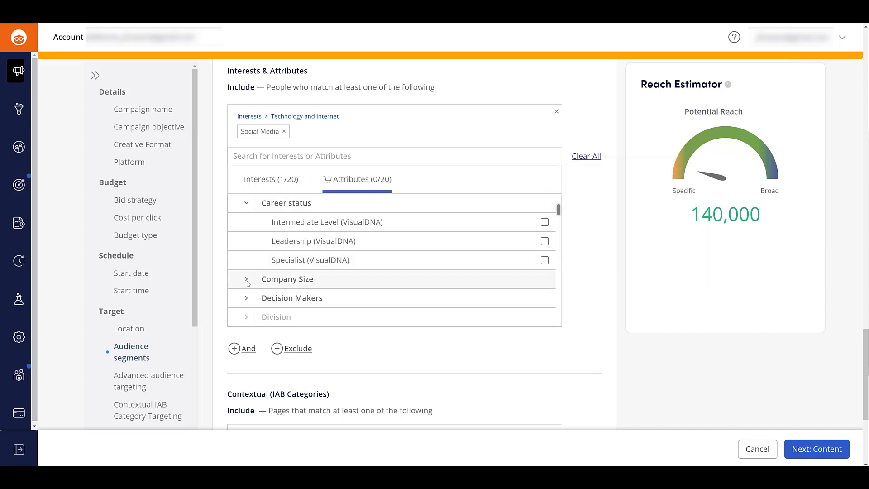
click(246, 280)
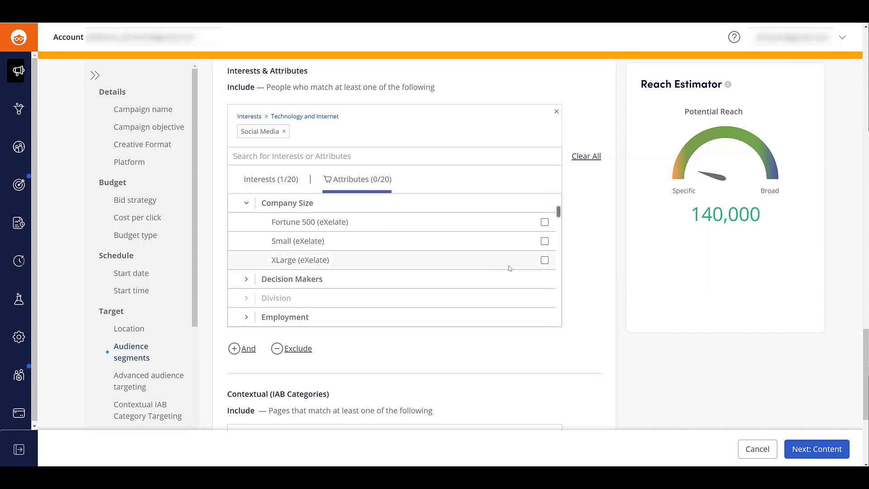
click(545, 261)
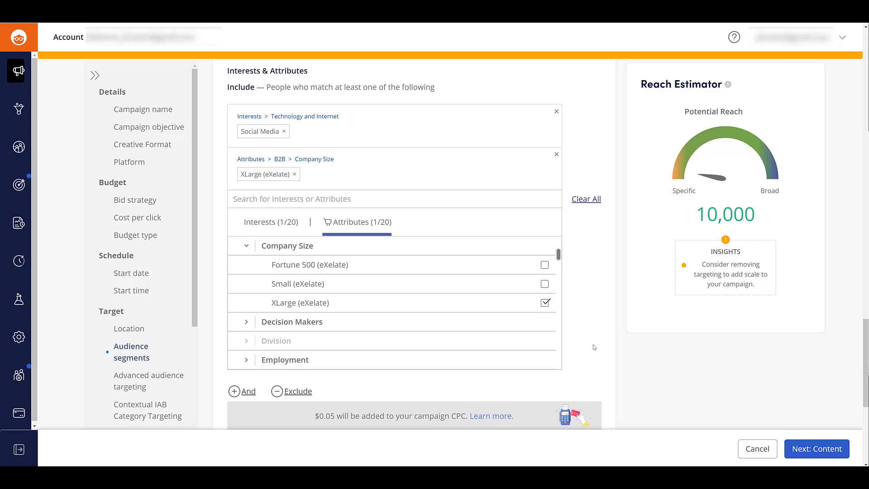
click(284, 131)
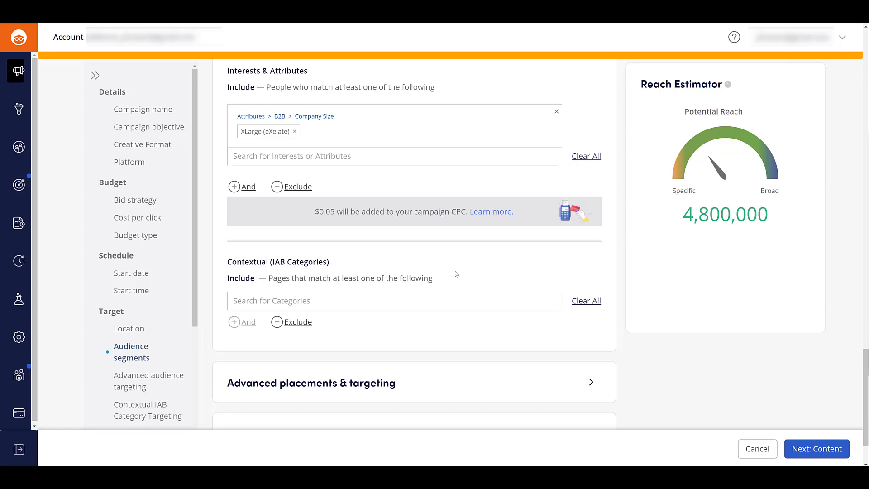
- Browse the contextual IAB category list, previewing News, without choosing any category
click(381, 301)
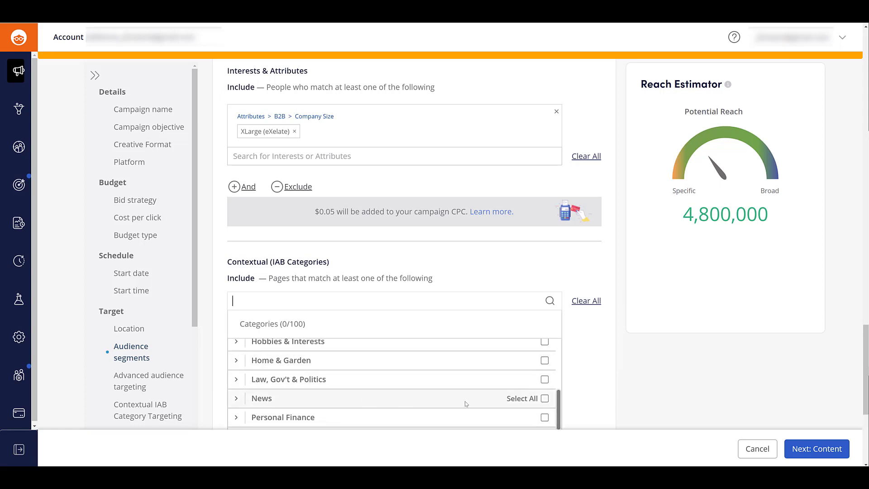
click(236, 399)
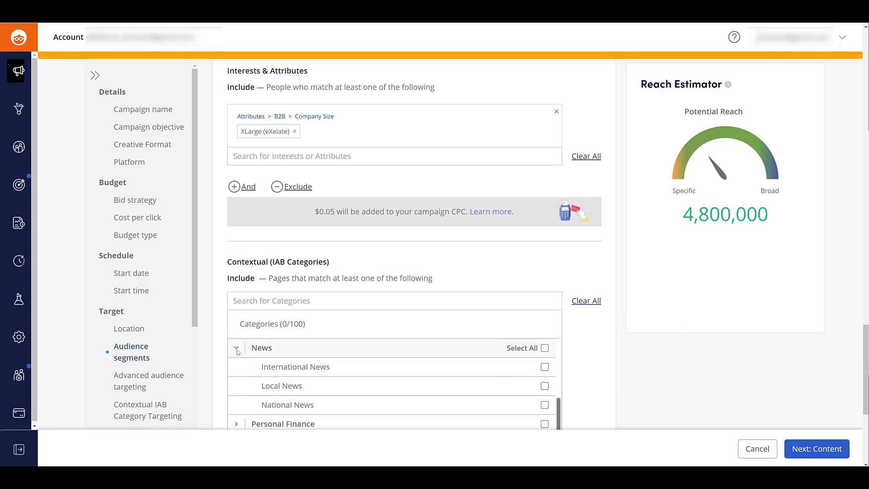
scroll(240, 355, up, 5)
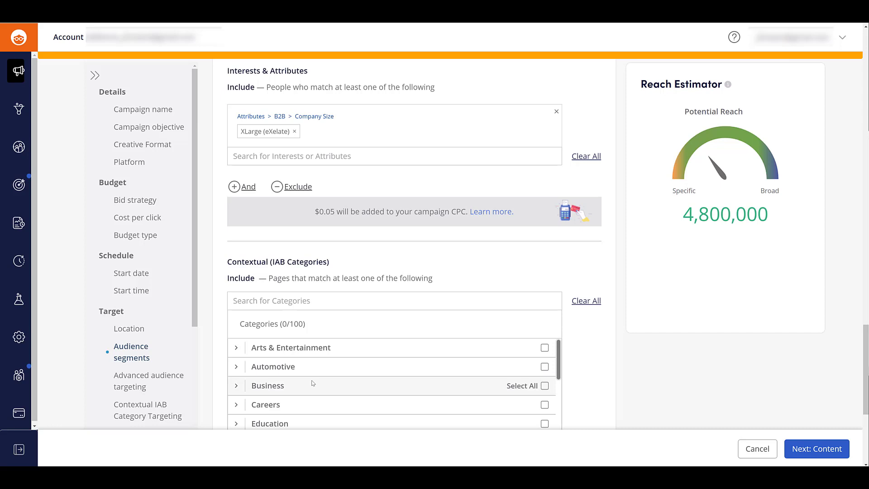
scroll(604, 361, down, 1)
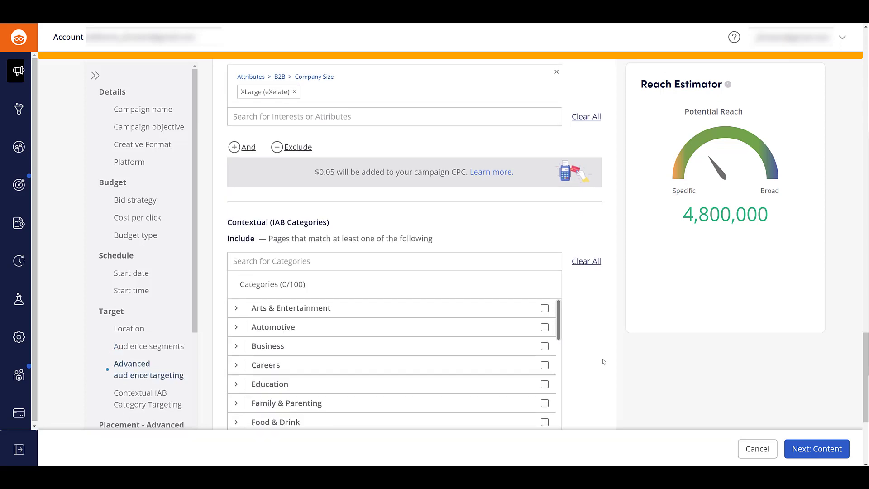
scroll(604, 361, down, 2)
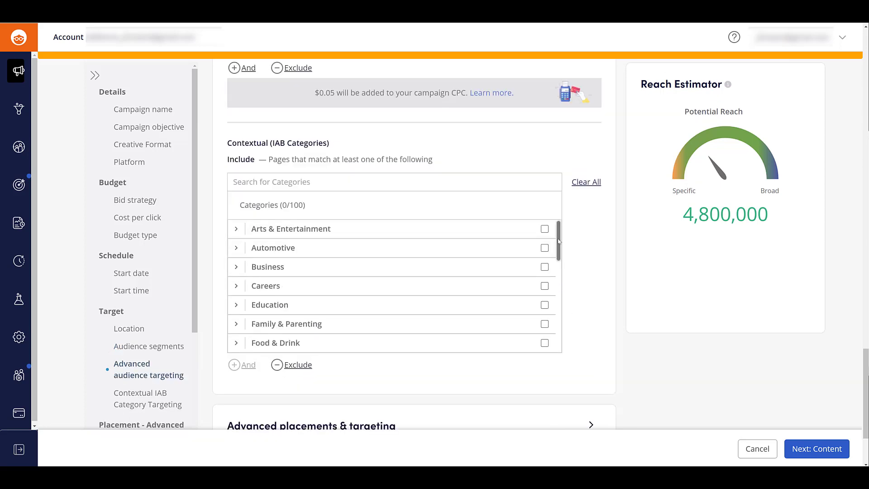
drag(559, 241, 561, 334)
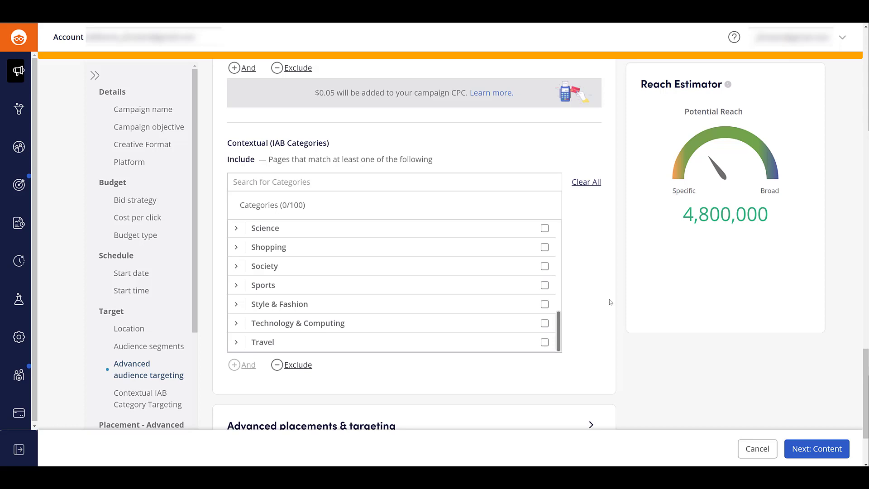
- Scroll the campaign page down toward the Advanced placements & targeting section
scroll(610, 301, up, 4)
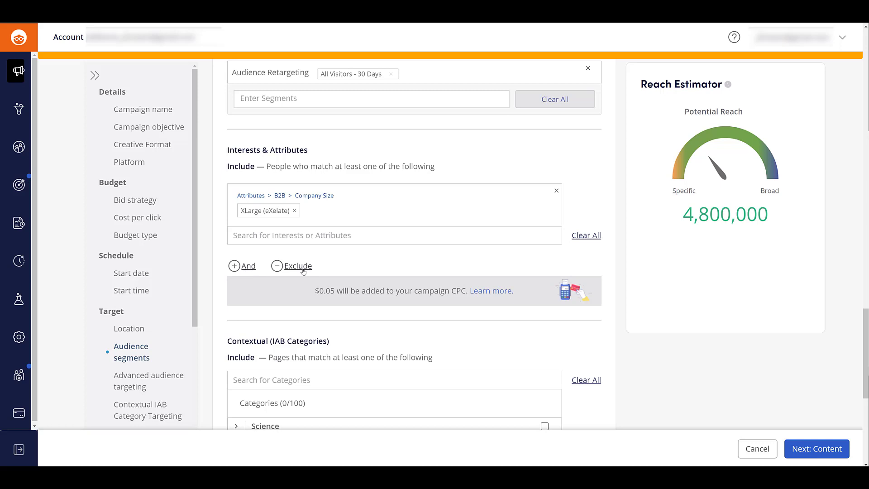
mouse_move(278, 212)
scroll(319, 269, down, 7)
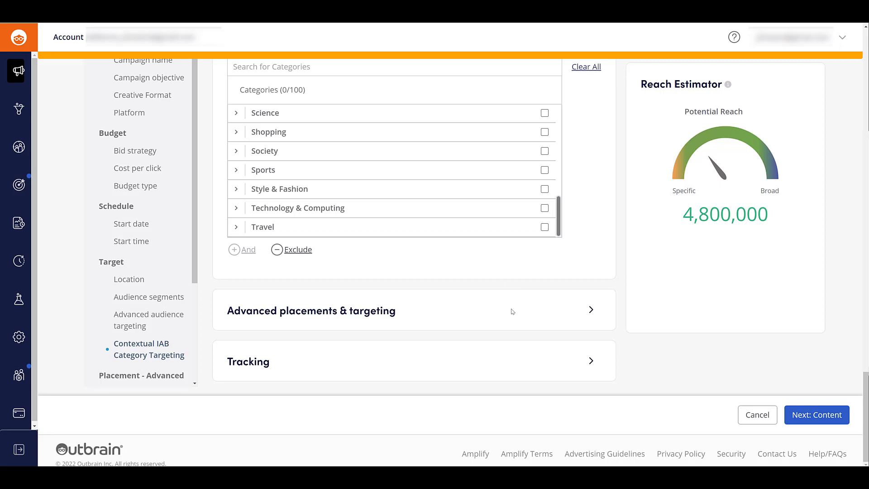
- In Advanced placements, leave MSN exclusively off and turn High impact placements on ($1.00 minimum CPC)
click(587, 313)
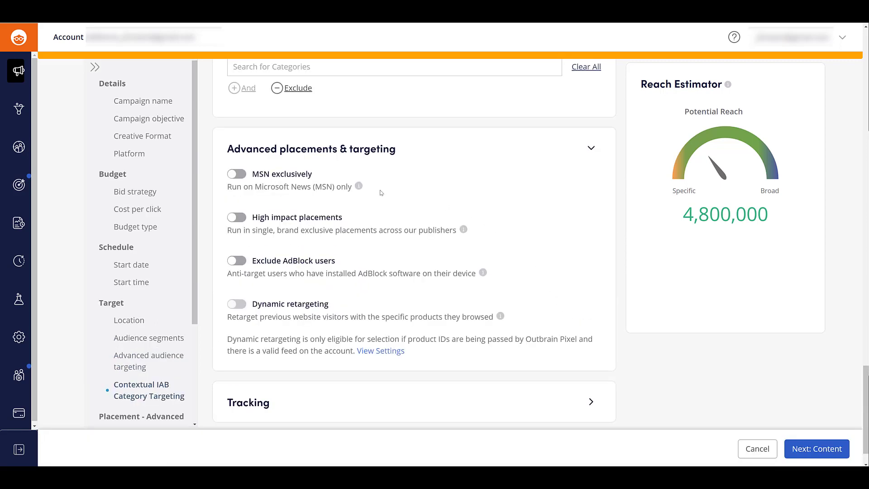
mouse_move(363, 188)
click(239, 174)
mouse_move(358, 189)
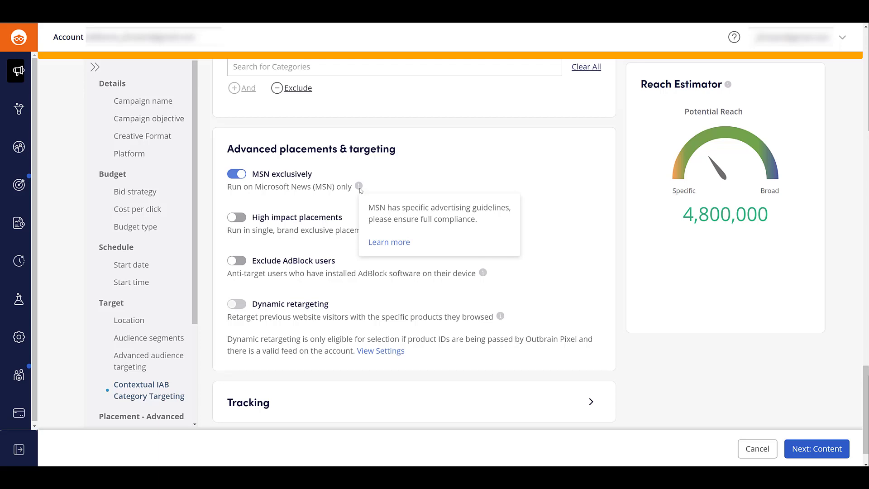
click(237, 174)
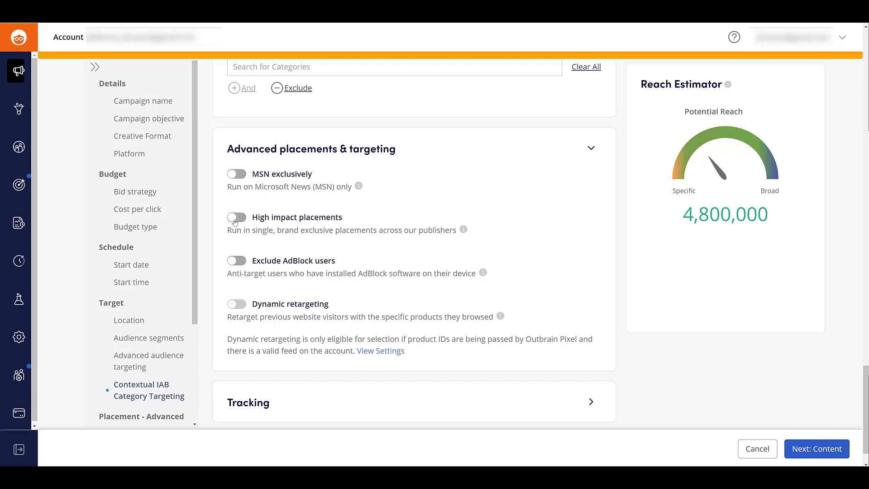
click(235, 220)
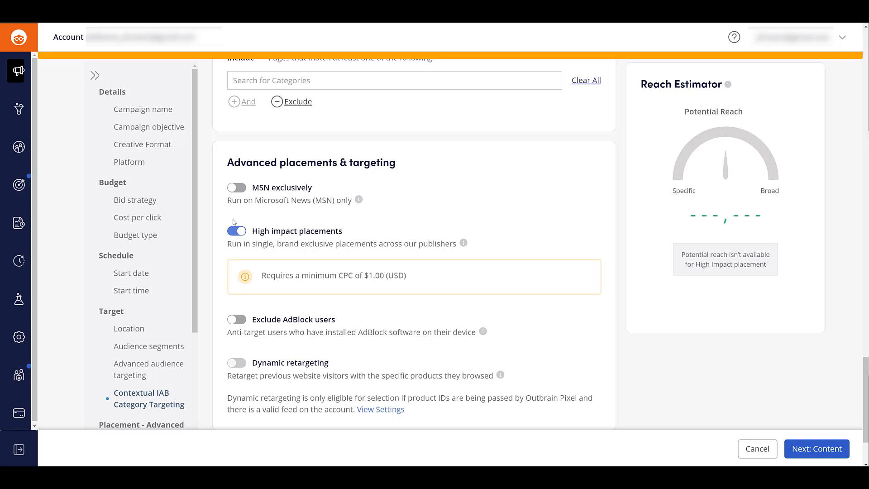
- Turn High impact placements off and exclude AdBlock users, restoring reach to 4,800,000
click(236, 230)
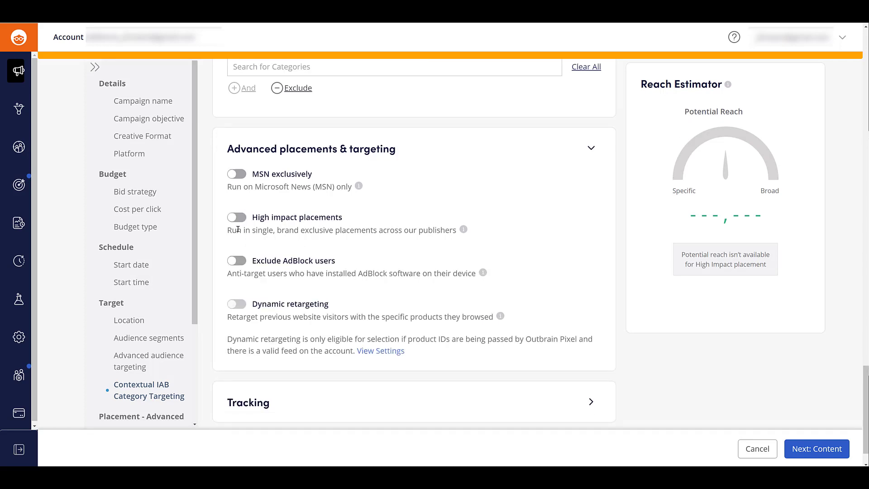
click(234, 261)
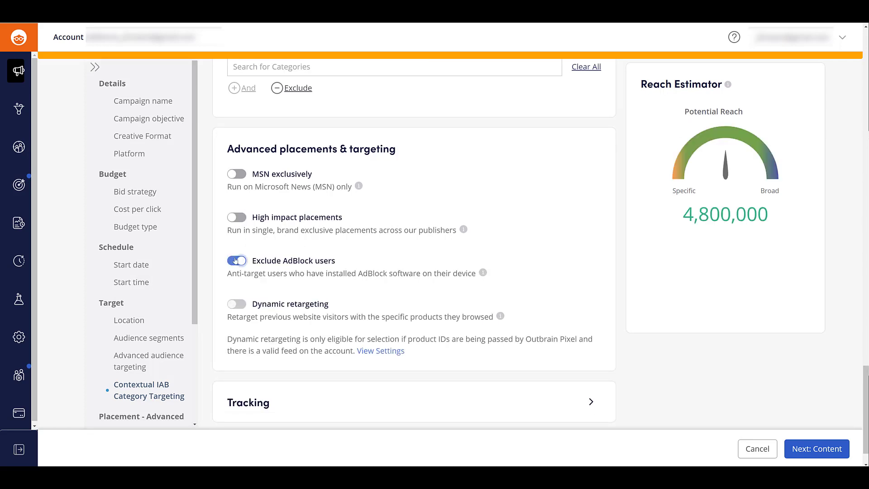